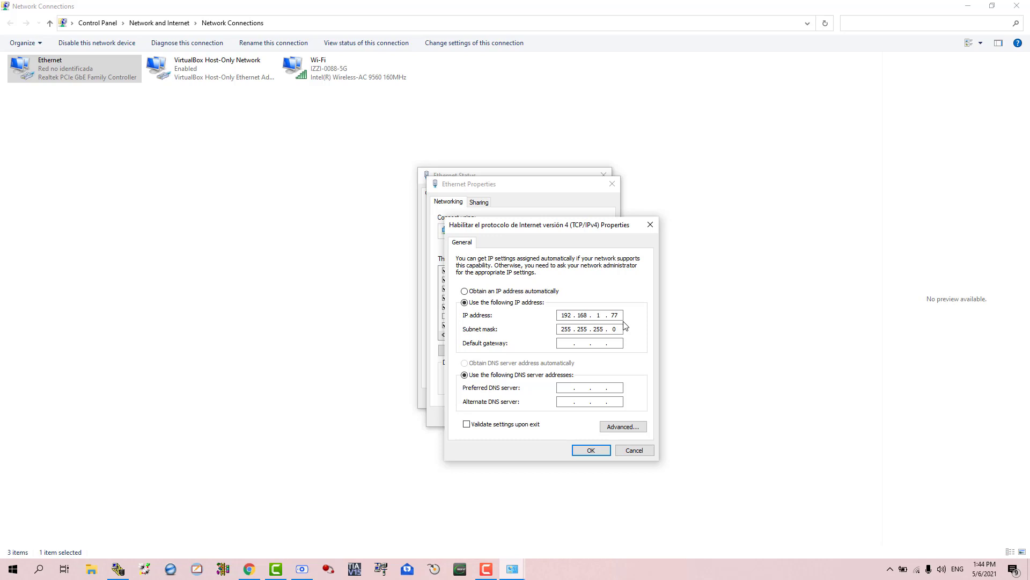
Confirm the Ethernet adapter's static IP address 192.168.1.77 with subnet mask 255.255.255.0 and close all the network windows.
{"action": "double_click", "coordinate": [599, 315]}
{"action": "left_click", "coordinate": [591, 449]}
{"action": "left_click", "coordinate": [553, 416]}
{"action": "left_click", "coordinate": [605, 176]}
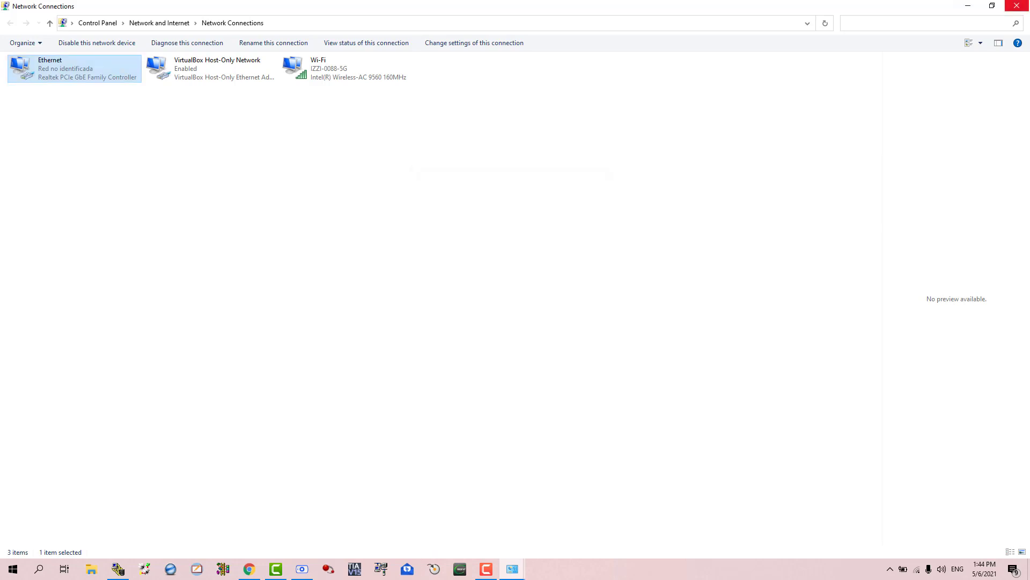
{"action": "left_click", "coordinate": [1017, 5]}
{"action": "left_click", "coordinate": [1017, 6]}
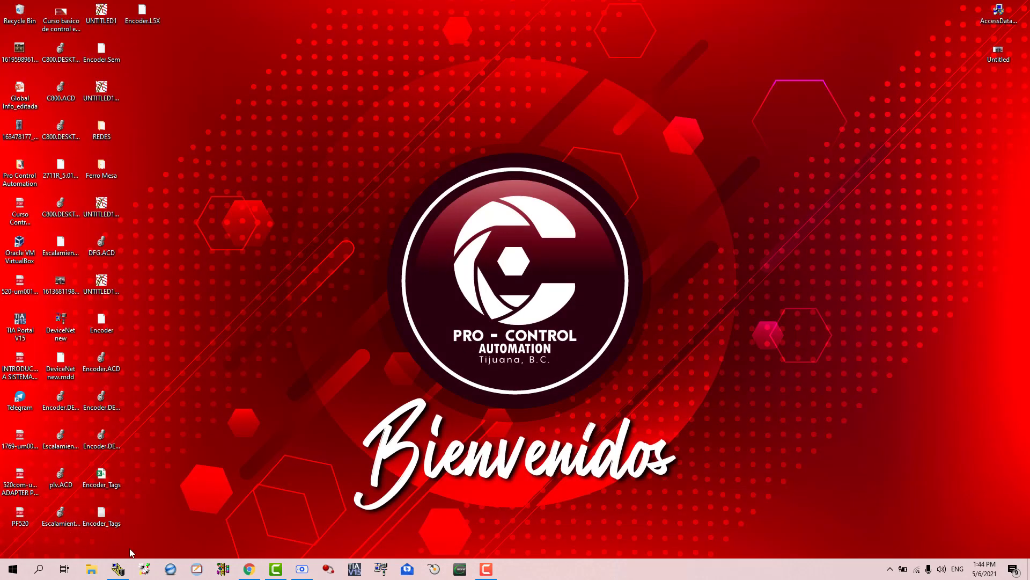
Switch to RSLinx Classic and collapse the AB_ETHIP-1 Ethernet network in the RSWho tree.
{"action": "mouse_move", "coordinate": [121, 573]}
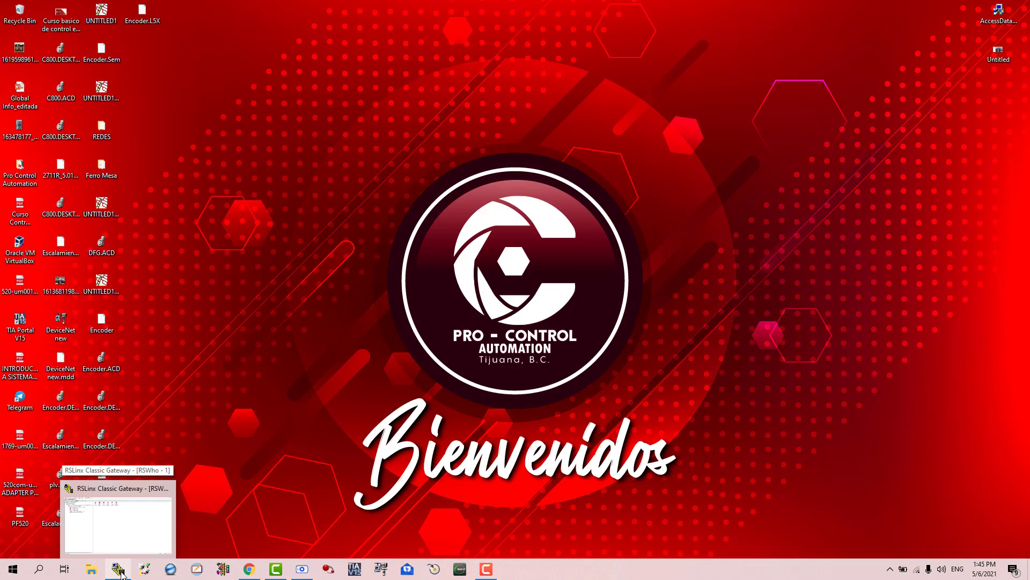
{"action": "left_click", "coordinate": [122, 573]}
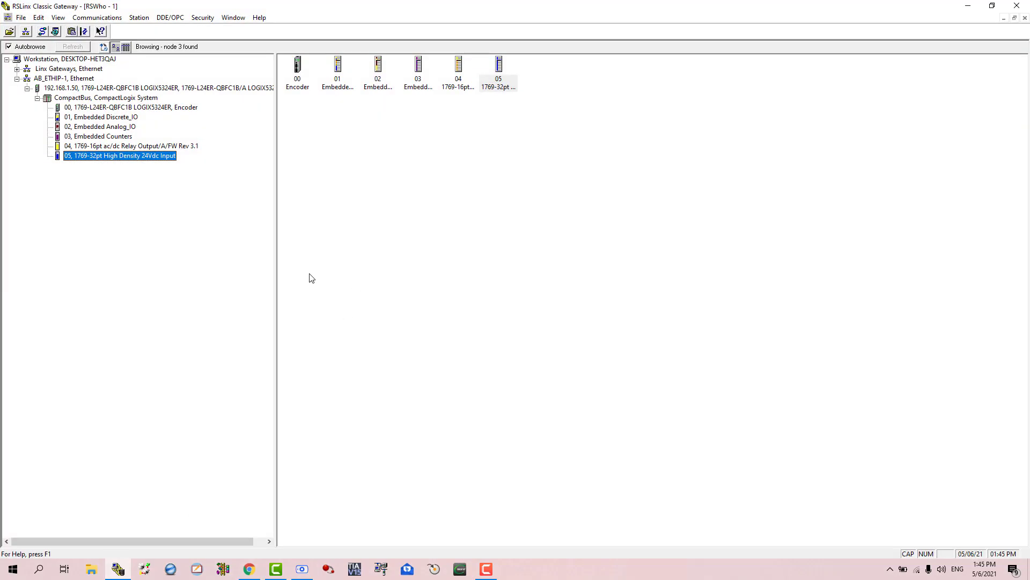
{"action": "left_click", "coordinate": [17, 78]}
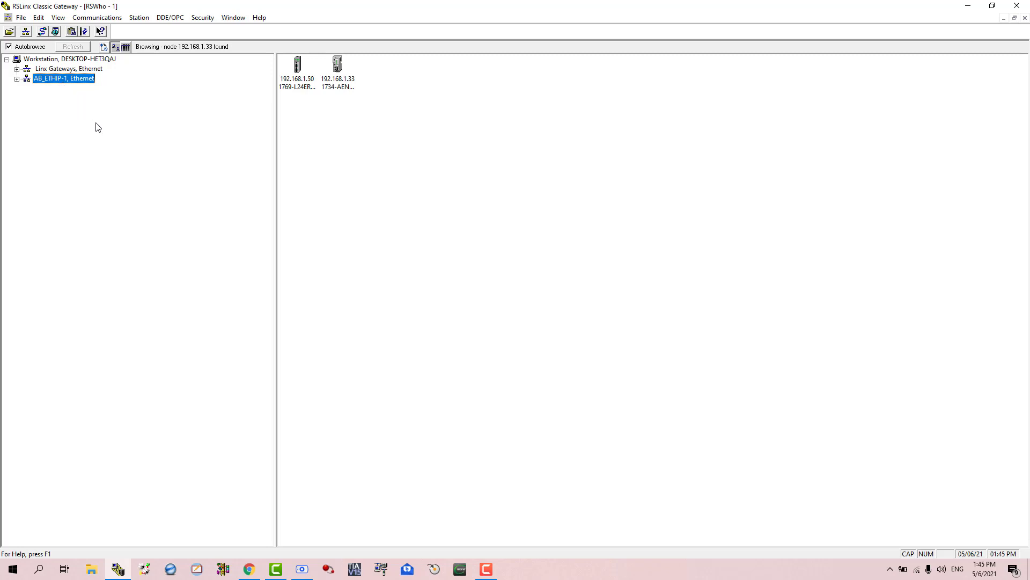
Open the driver configuration and start adding a new driver of the type EtherNet/IP Driver.
{"action": "left_click", "coordinate": [107, 19]}
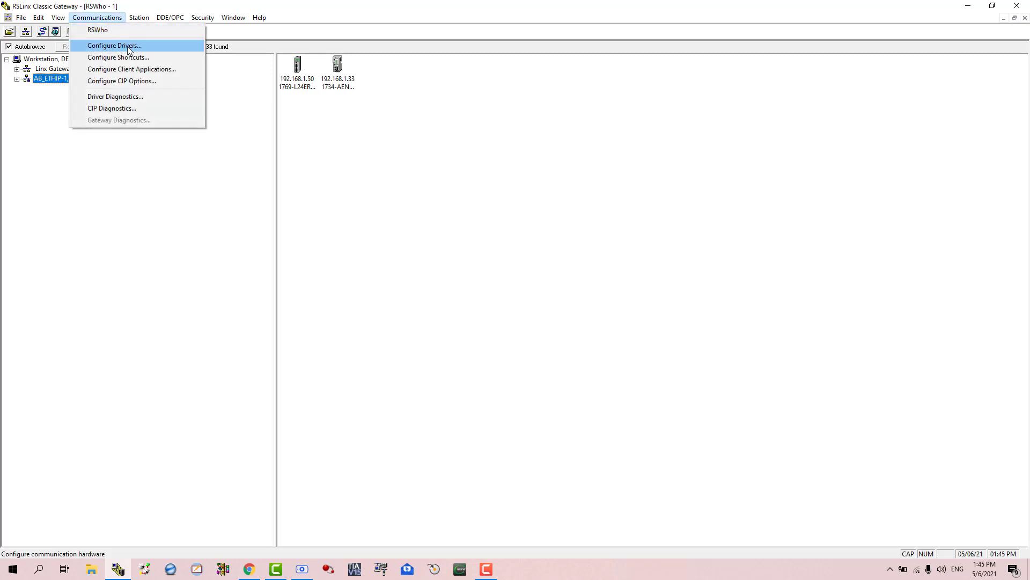
{"action": "left_click", "coordinate": [138, 50]}
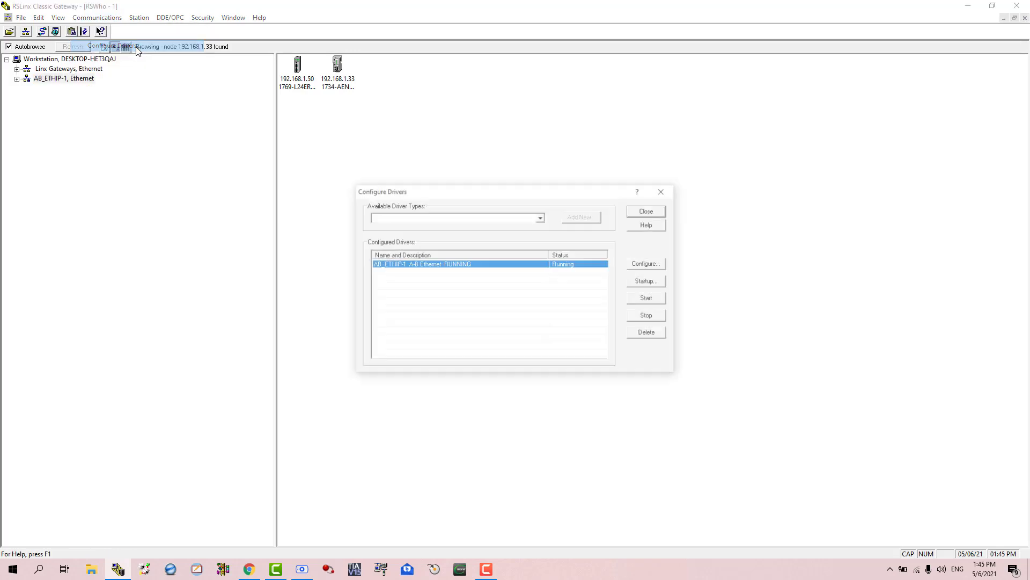
{"action": "left_click", "coordinate": [541, 217]}
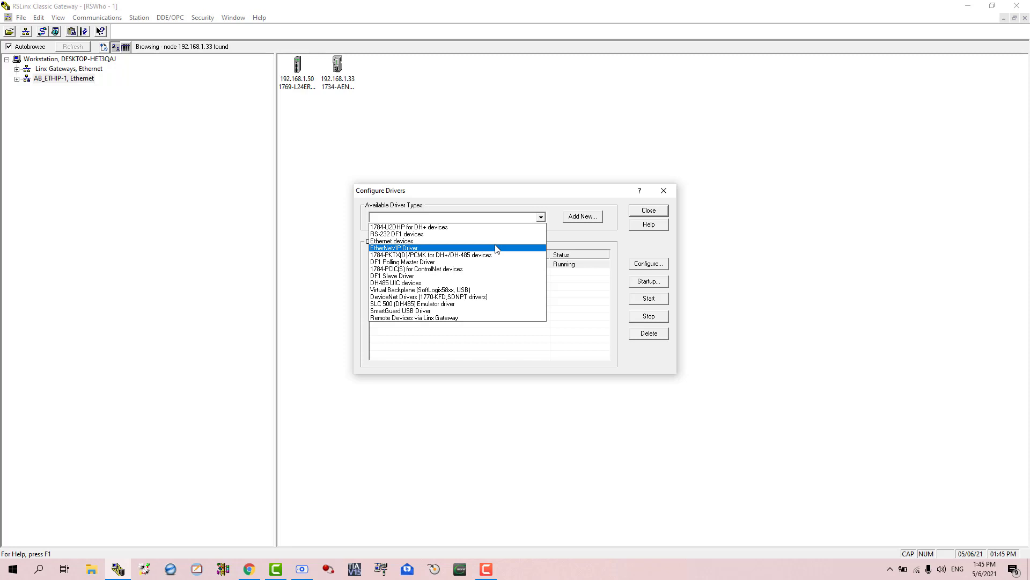
{"action": "left_click", "coordinate": [302, 569]}
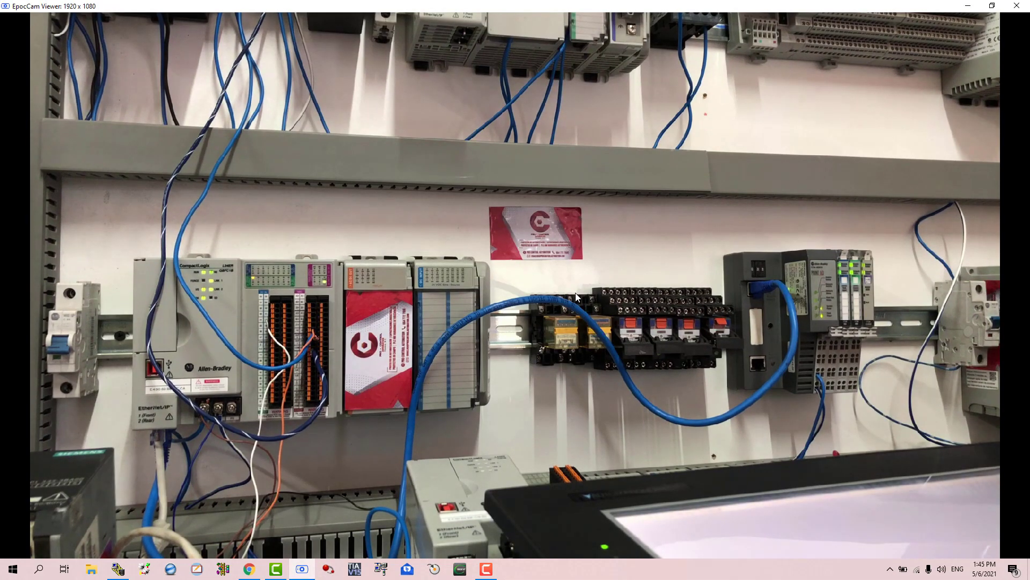
{"action": "left_click", "coordinate": [968, 6]}
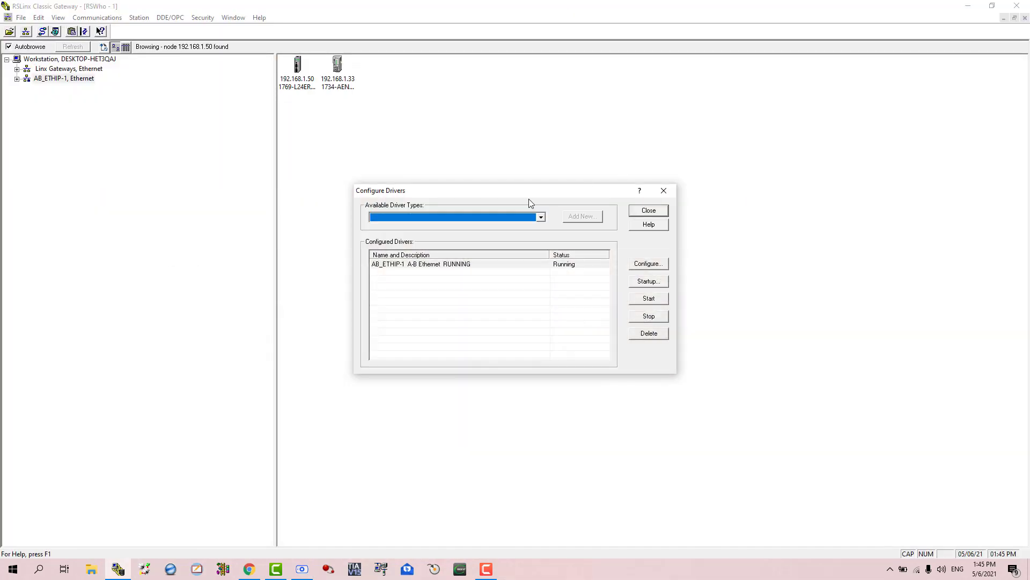
{"action": "left_click", "coordinate": [498, 217]}
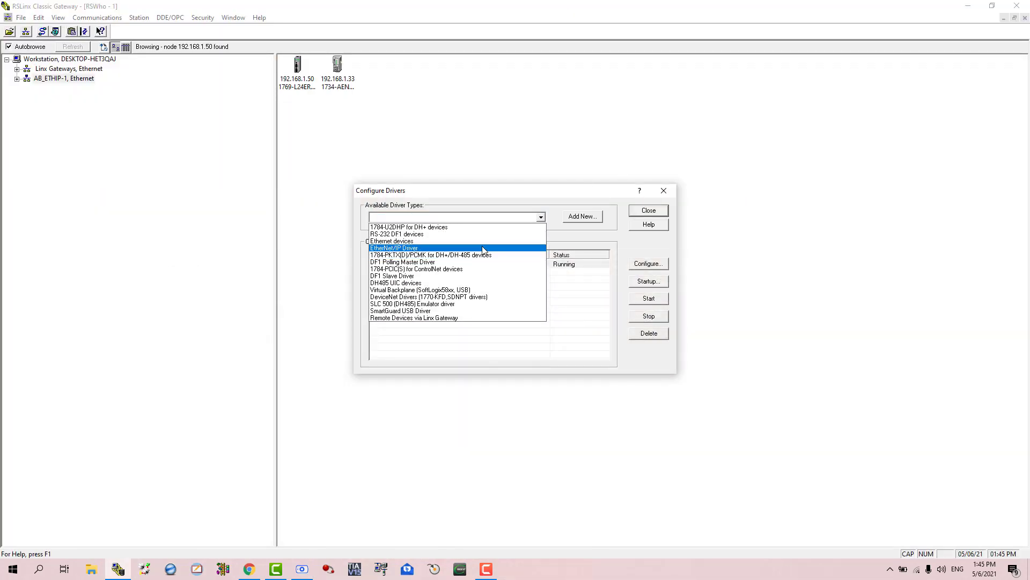
{"action": "left_click", "coordinate": [483, 248]}
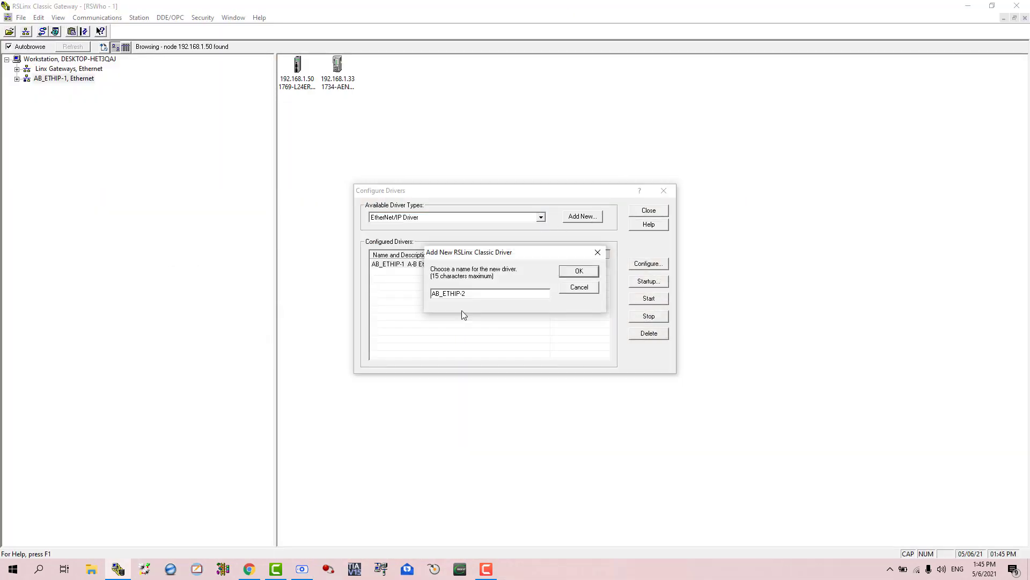
Name the new driver PRO_CONTROL and accept the name.
{"action": "type", "text": "PRO CONTROL"}
{"action": "left_click", "coordinate": [581, 271]}
{"action": "left_click", "coordinate": [596, 322]}
{"action": "left_click", "coordinate": [448, 294]}
{"action": "key", "text": "BackSpace"}
{"action": "type", "text": "?"}
{"action": "key", "text": "BackSpace"}
{"action": "type", "text": "_"}
{"action": "left_click", "coordinate": [578, 271]}
Assign the Realtek PCIe GbE Family Controller at 192.168.1.77 to the PRO_CONTROL driver, apply it and close the driver configuration.
{"action": "left_click", "coordinate": [606, 273]}
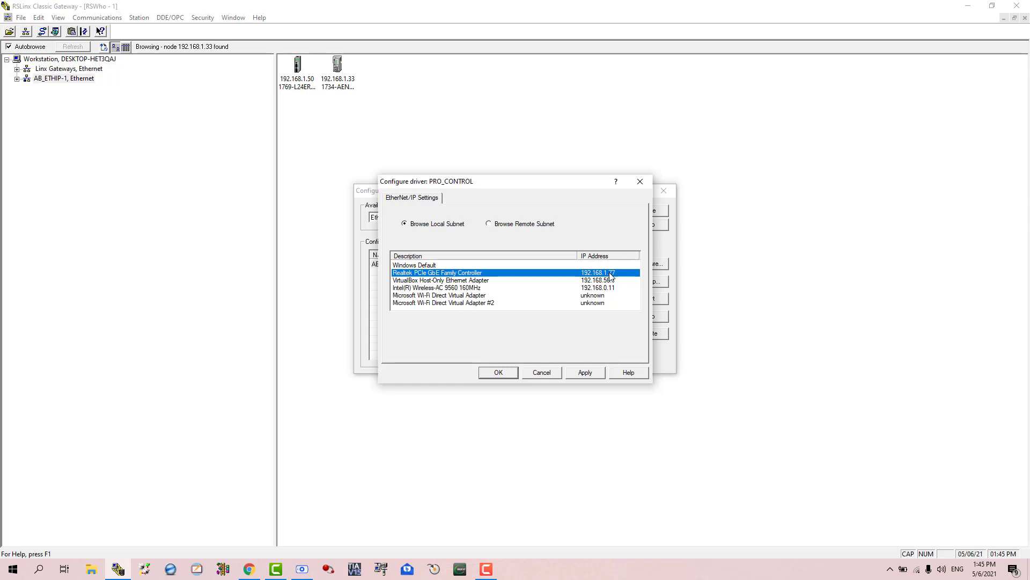
{"action": "left_click", "coordinate": [586, 372]}
{"action": "left_click", "coordinate": [505, 374]}
{"action": "left_click", "coordinate": [649, 210]}
Browse the PRO_CONTROL network and expand the 192.168.1.33 adapter and the 192.168.1.50 controller down to its CompactBus modules.
{"action": "left_click", "coordinate": [76, 88]}
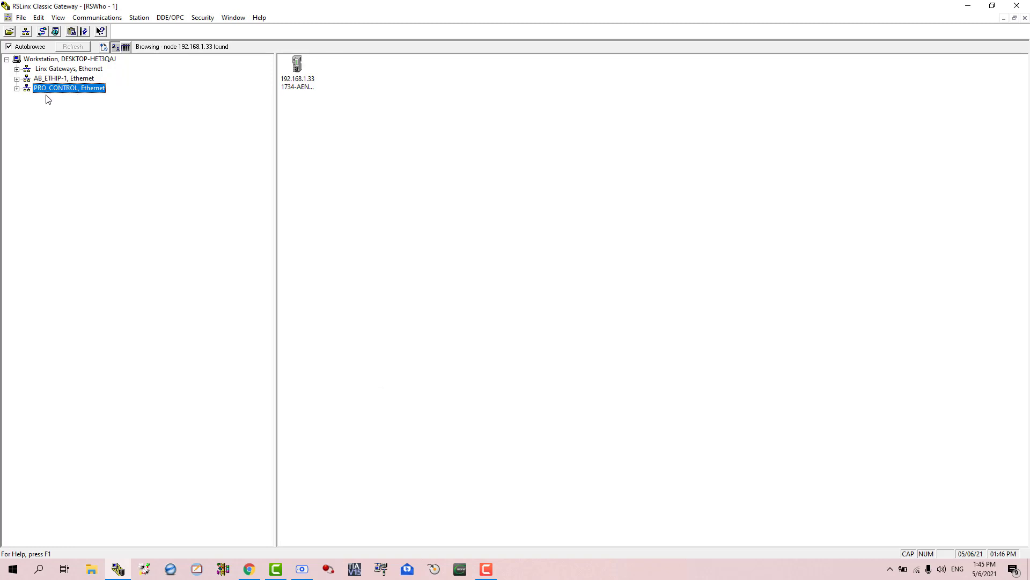
{"action": "left_click", "coordinate": [17, 88]}
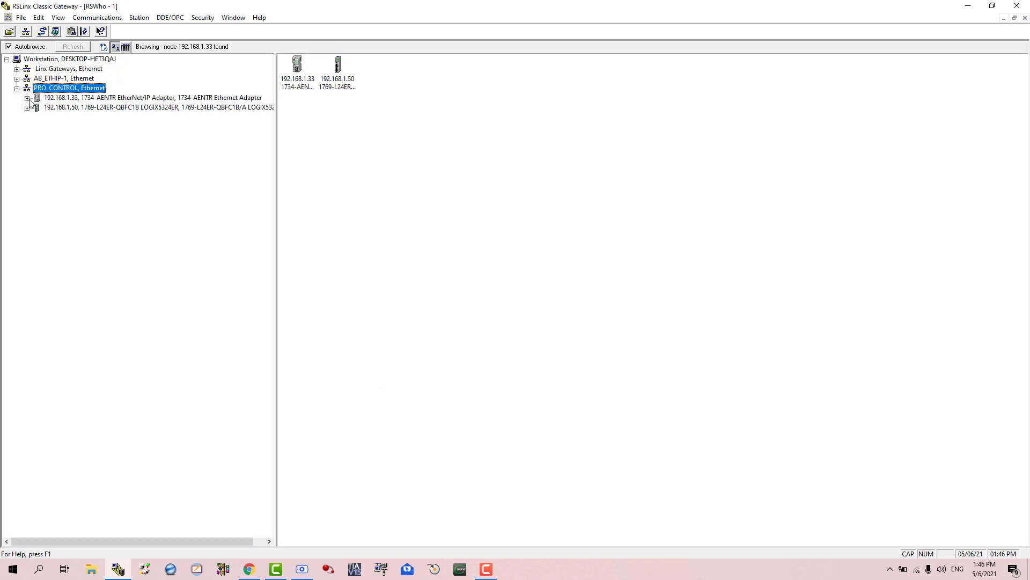
{"action": "left_click", "coordinate": [27, 98]}
{"action": "left_click", "coordinate": [27, 128]}
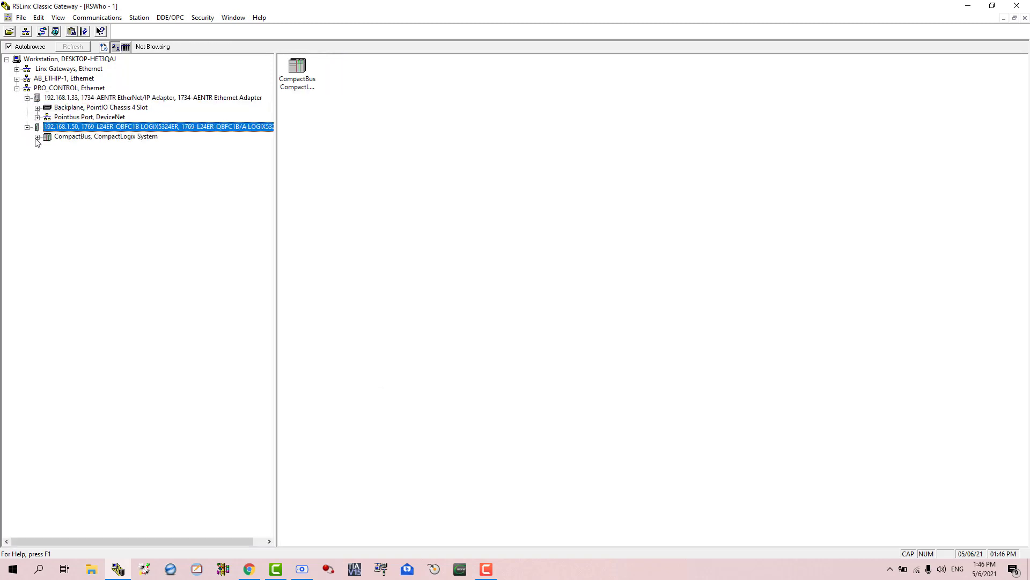
{"action": "left_click", "coordinate": [36, 138]}
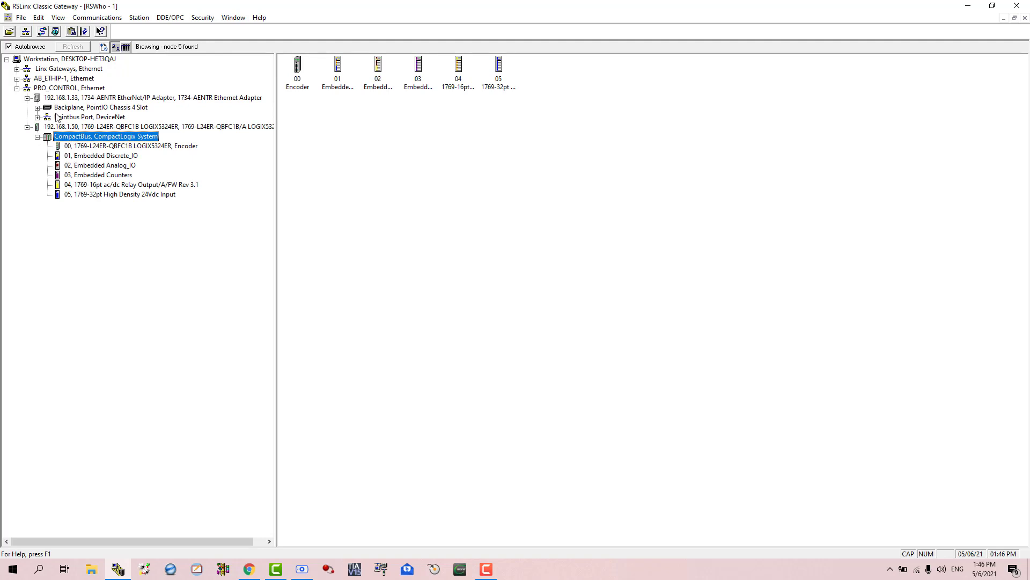
Examine the 192.168.1.33 adapter and 192.168.1.50 controller entries under PRO_CONTROL, and collapse both nodes.
{"action": "left_click", "coordinate": [69, 98]}
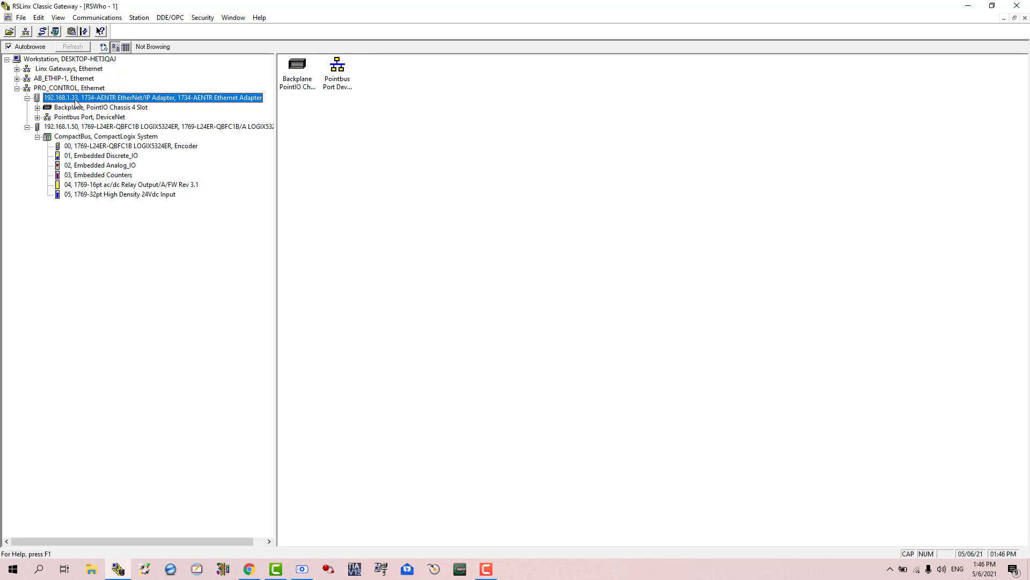
{"action": "left_click", "coordinate": [108, 128]}
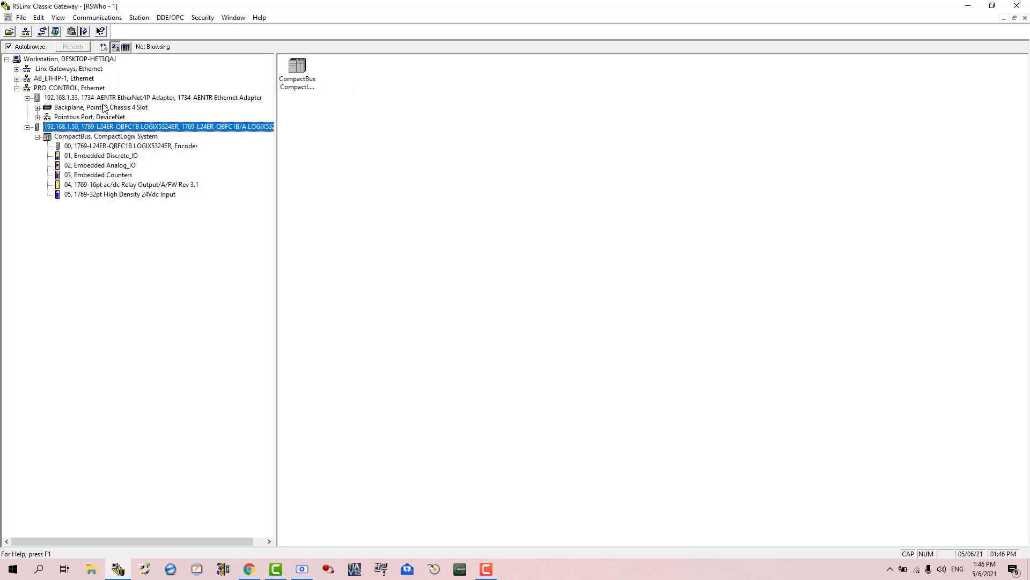
{"action": "left_click", "coordinate": [103, 100]}
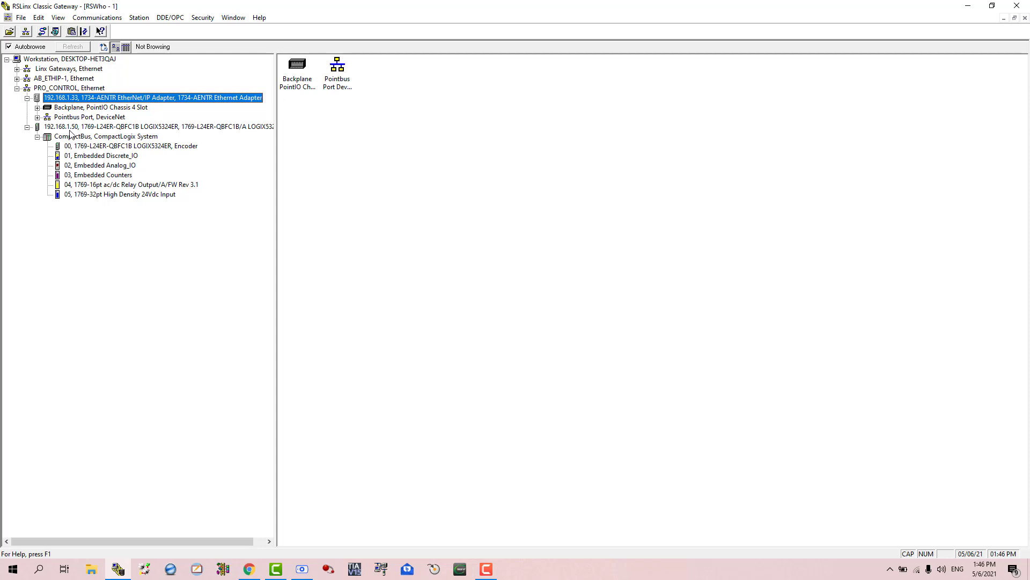
{"action": "left_click", "coordinate": [71, 129]}
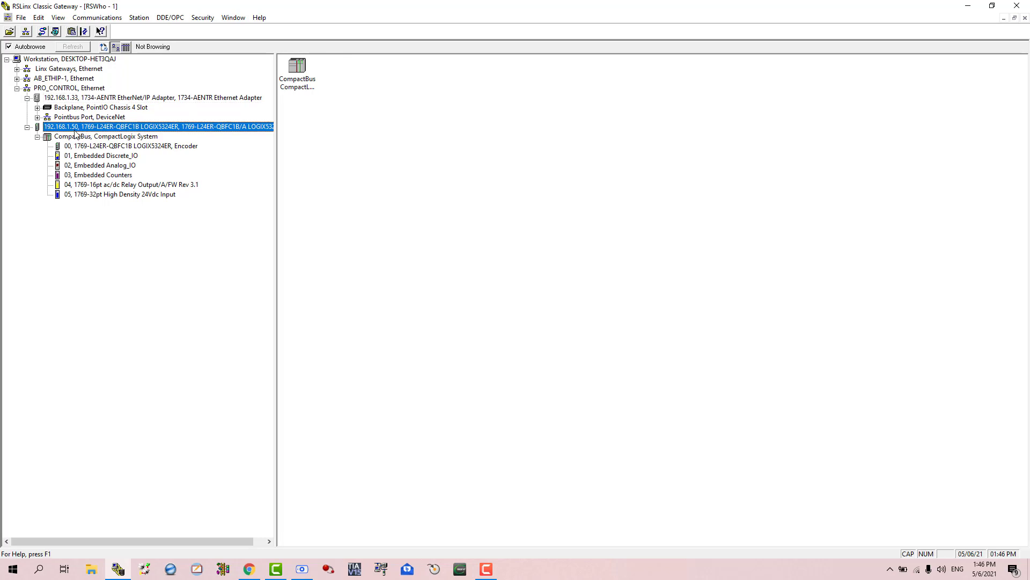
{"action": "left_click", "coordinate": [77, 100]}
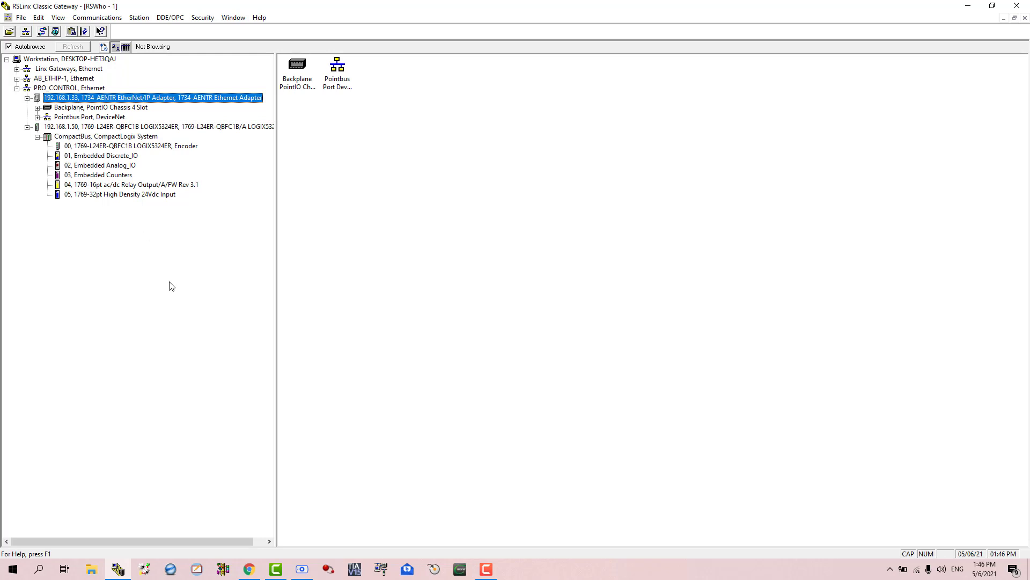
{"action": "left_click", "coordinate": [86, 108]}
{"action": "left_click", "coordinate": [27, 97]}
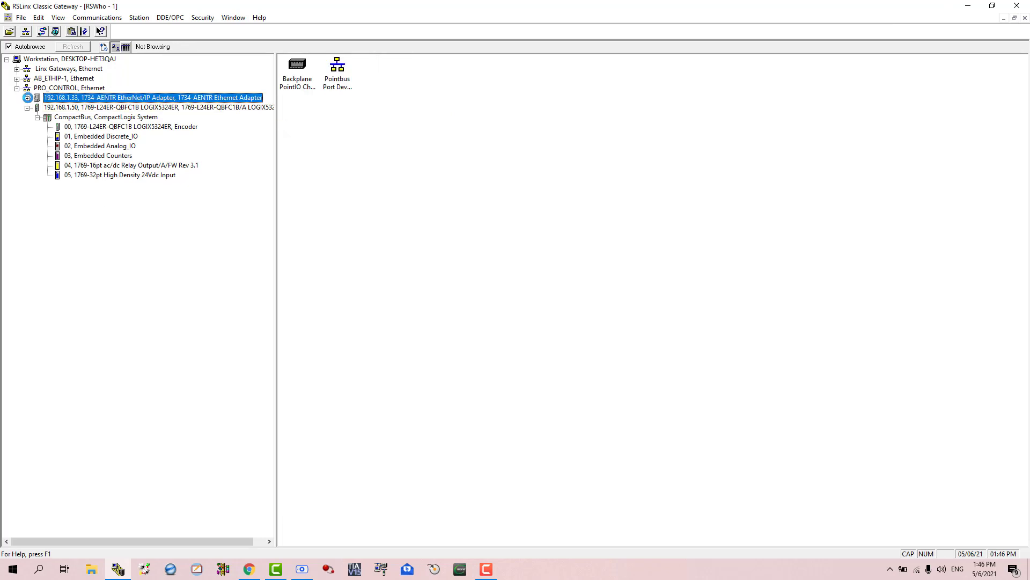
{"action": "left_click", "coordinate": [26, 108]}
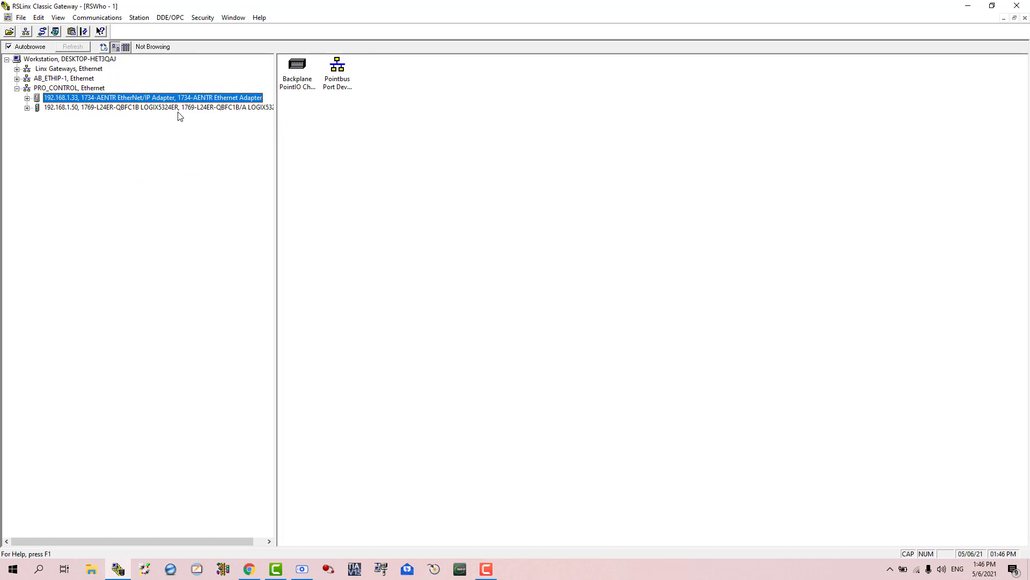
Launch Studio 5000 and start a new Logix project for the 1769-L24ER-QBFC1B CompactLogix 5370 controller.
{"action": "left_click", "coordinate": [169, 573]}
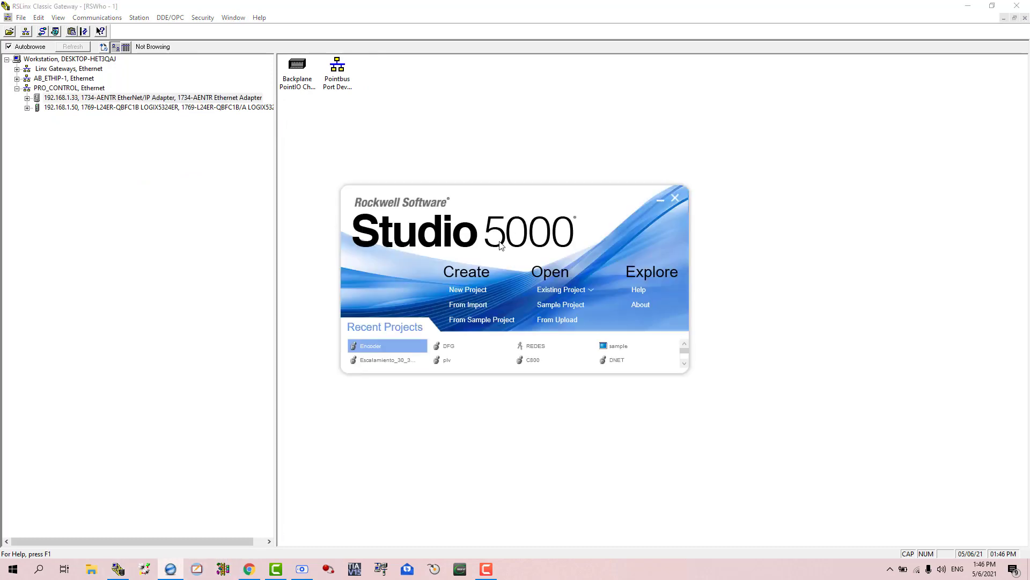
{"action": "left_click", "coordinate": [476, 292]}
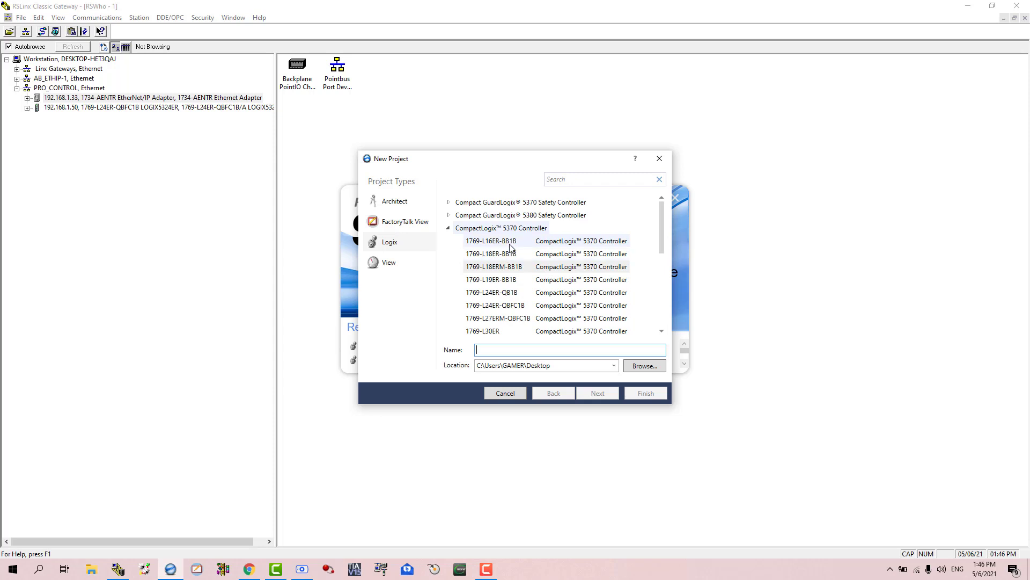
{"action": "left_click", "coordinate": [501, 294]}
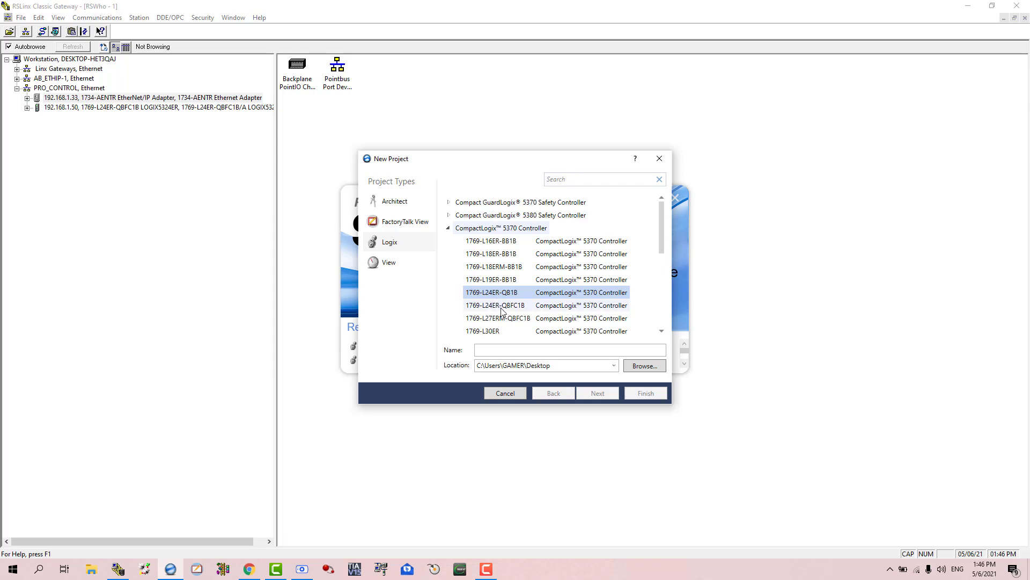
{"action": "left_click", "coordinate": [502, 310]}
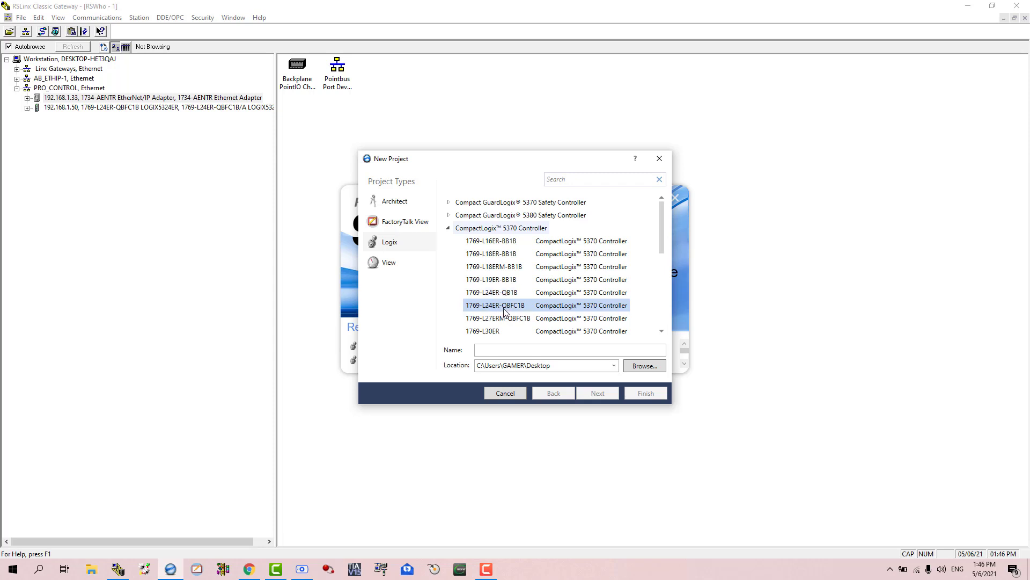
Name the new project PROCONTROLAUTOMATION and proceed to its revision and security settings.
{"action": "left_click", "coordinate": [513, 348]}
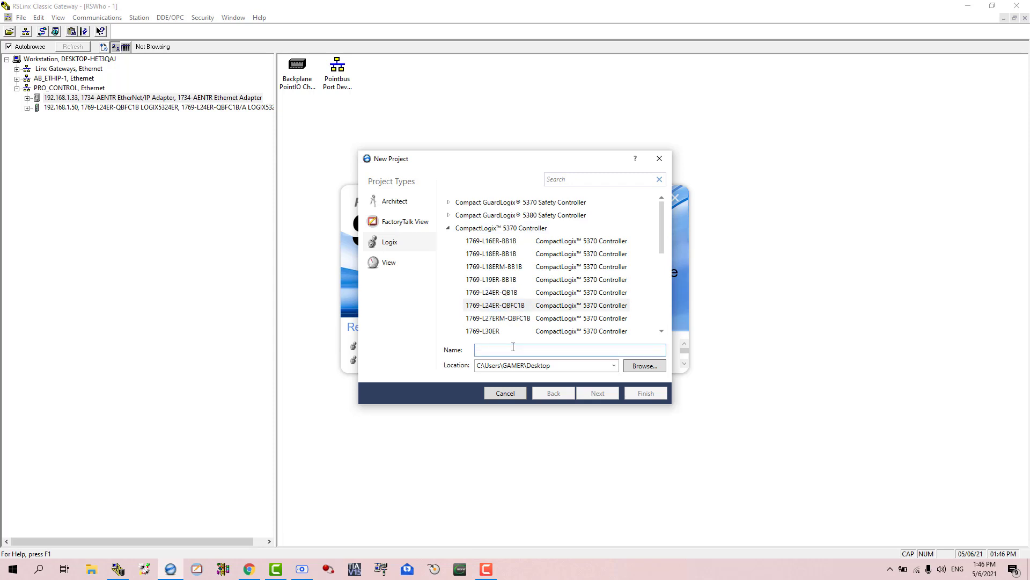
{"action": "type", "text": "PROC"}
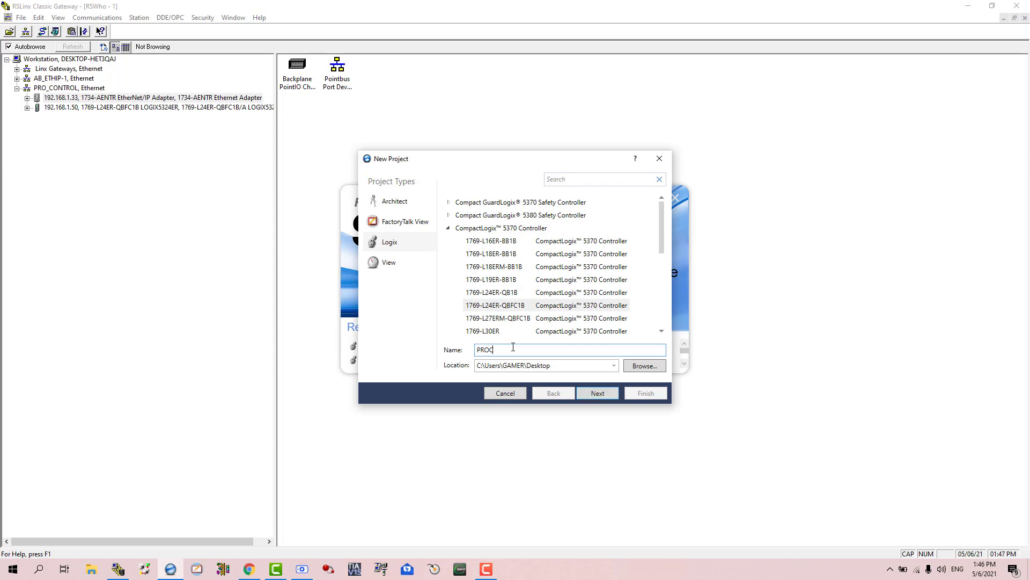
{"action": "type", "text": "ONTROLAUTOMATION"}
{"action": "left_click", "coordinate": [619, 394]}
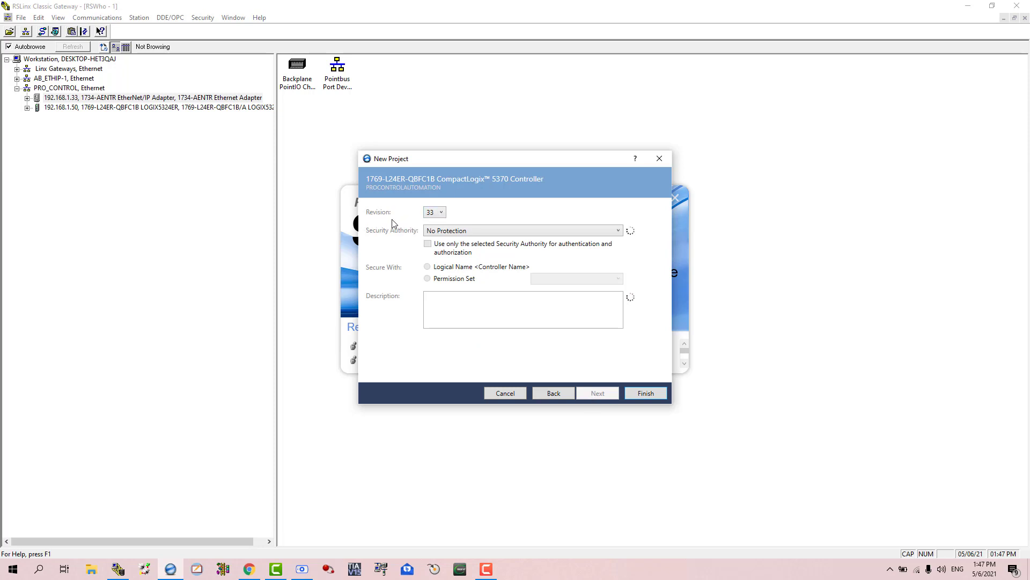
Switch back to RSLinx Classic and check the firmware revision in the device properties of the 192.168.1.50 controller.
{"action": "left_click", "coordinate": [436, 215]}
{"action": "left_click", "coordinate": [384, 216]}
{"action": "left_click", "coordinate": [69, 99]}
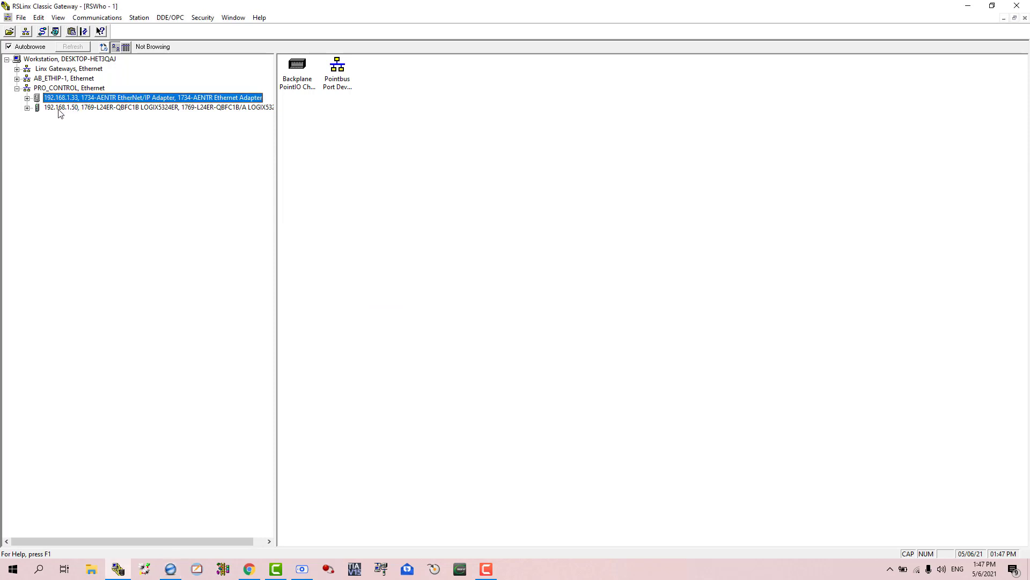
{"action": "left_click", "coordinate": [27, 107]}
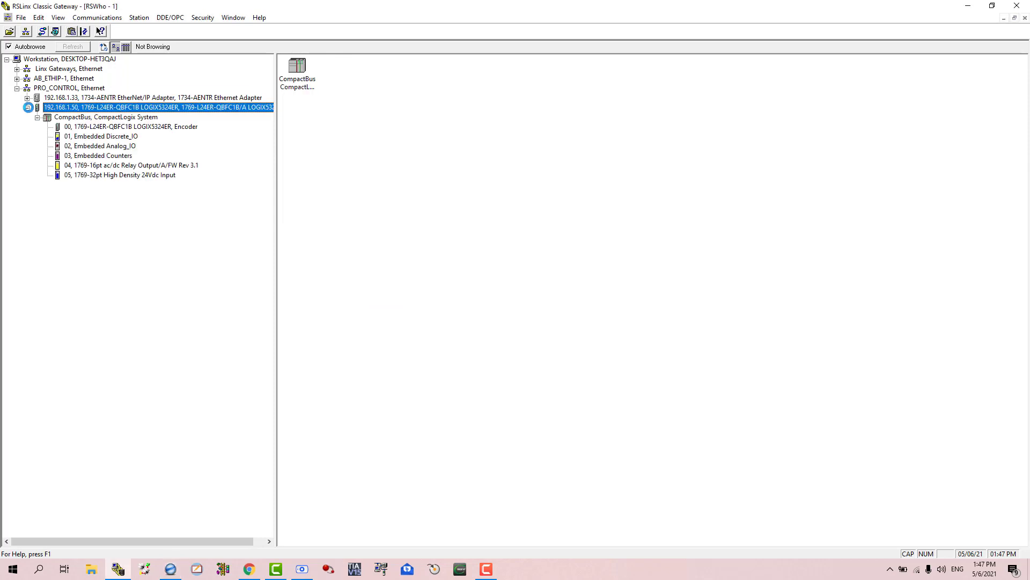
{"action": "right_click", "coordinate": [156, 109]}
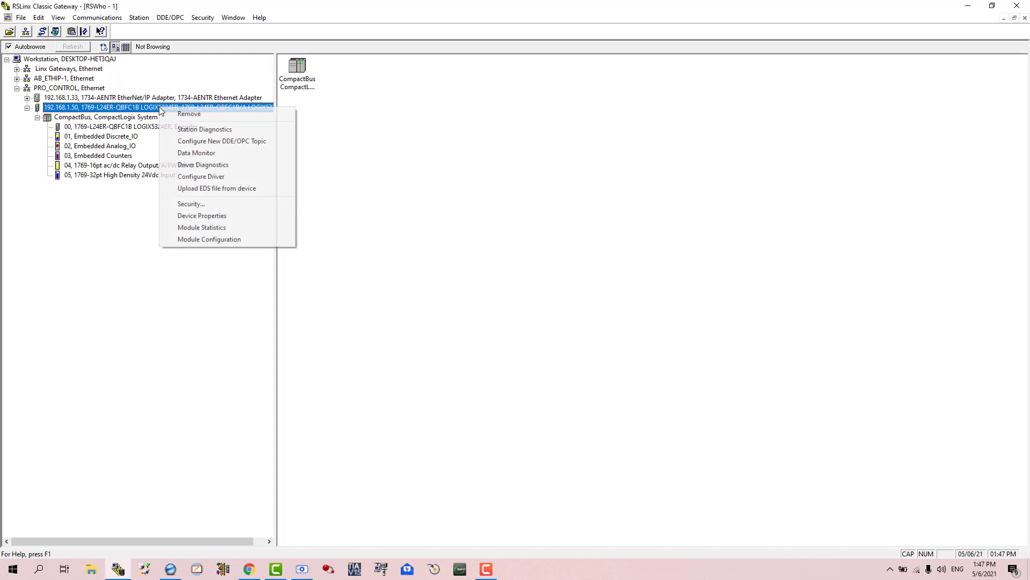
{"action": "left_click", "coordinate": [217, 215]}
{"action": "left_click_drag", "start_coordinate": [505, 268], "coordinate": [368, 268]}
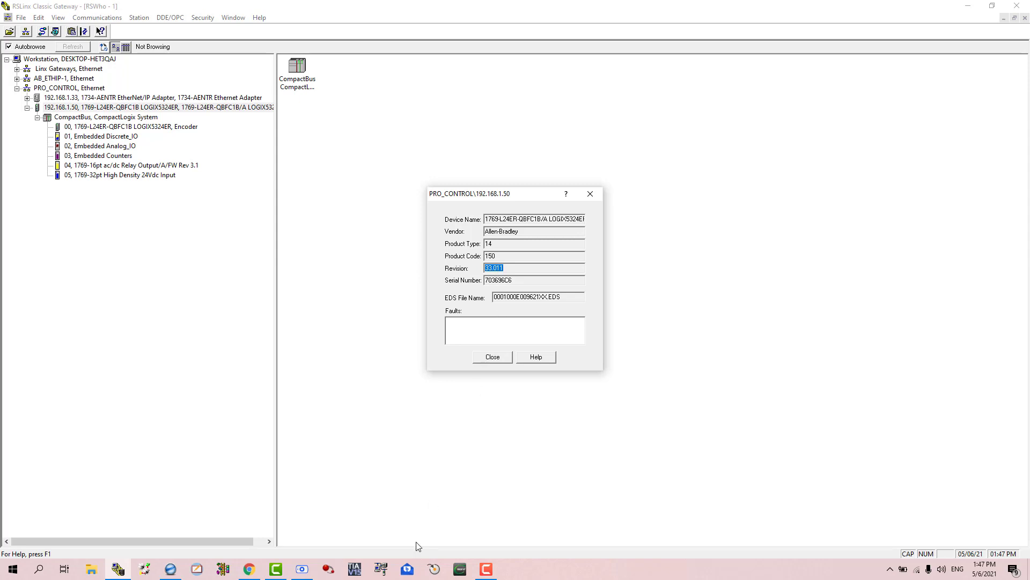
Switch to Studio 5000 and finish creating the project with revision 33, and close the controller's device properties in RSLinx Classic.
{"action": "left_click", "coordinate": [170, 568]}
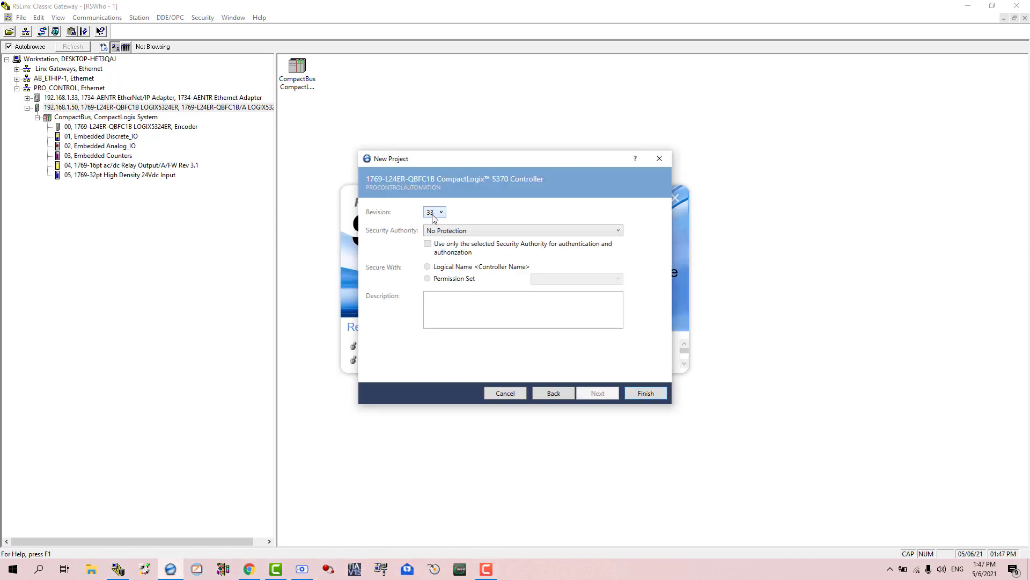
{"action": "left_click", "coordinate": [646, 393]}
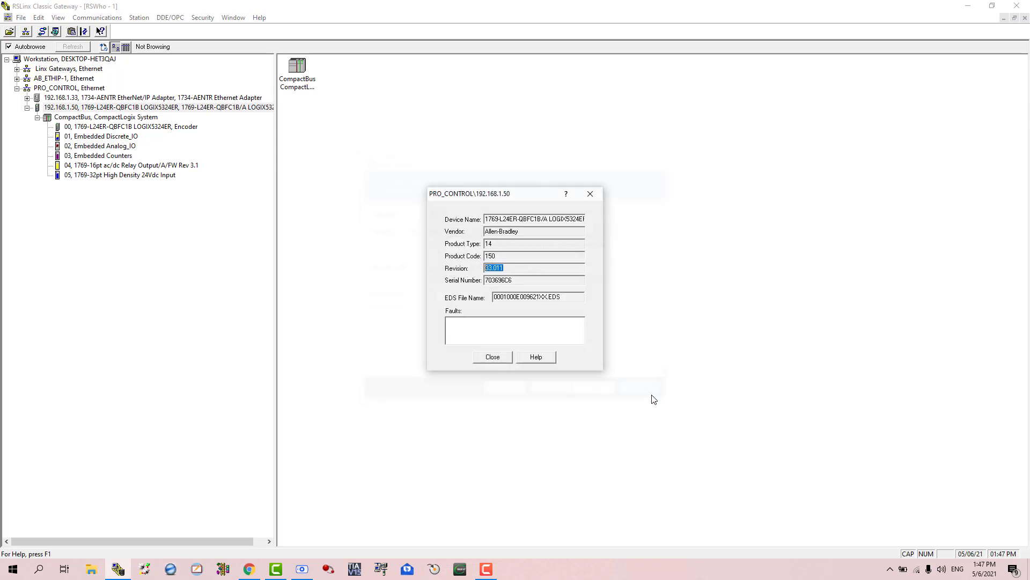
{"action": "left_click", "coordinate": [489, 357]}
{"action": "left_click", "coordinate": [968, 5]}
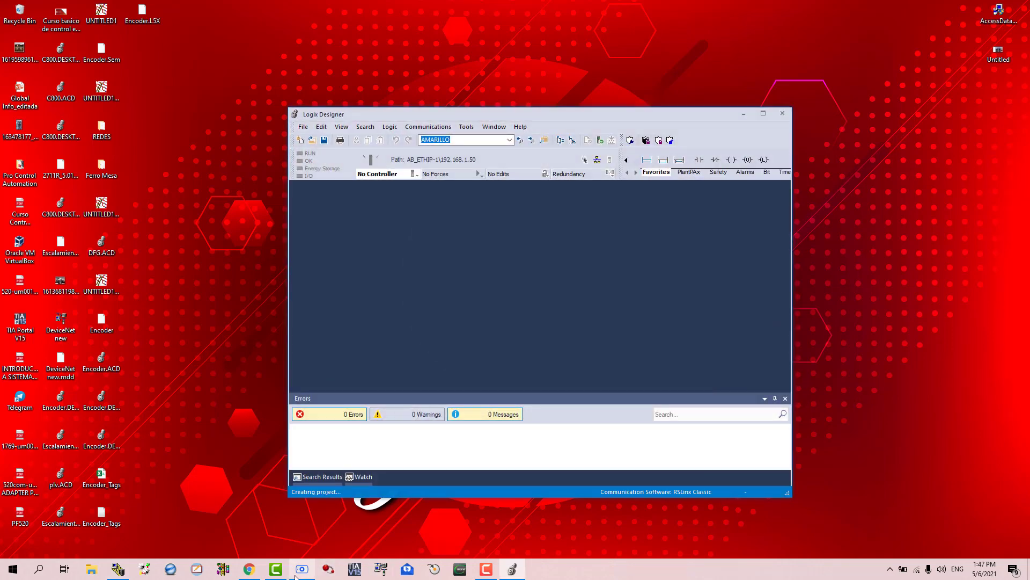
Switch back to RSLinx Classic and check the revision in the device properties of the slot 04 relay output module.
{"action": "left_click", "coordinate": [296, 572]}
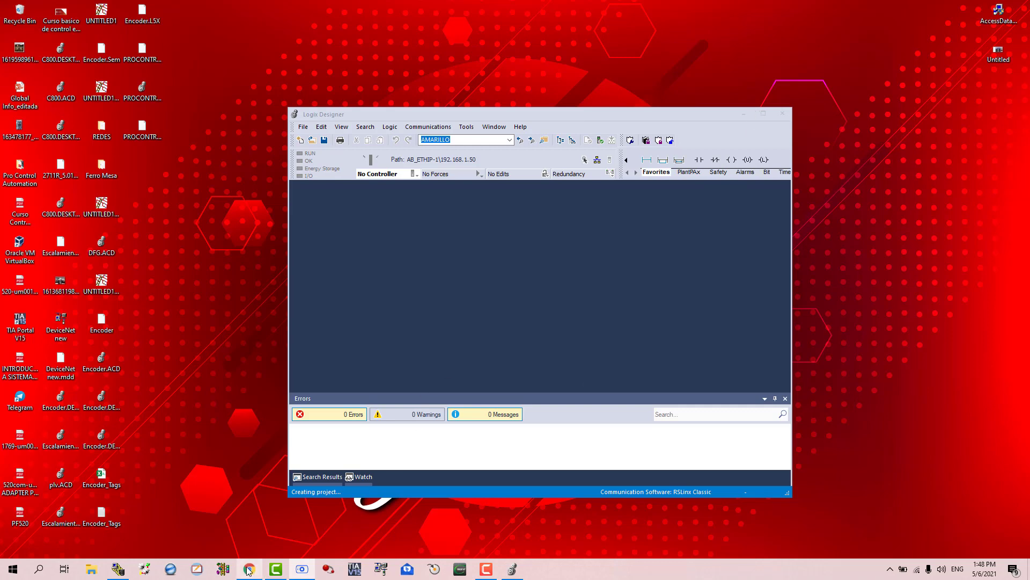
{"action": "left_click", "coordinate": [125, 568]}
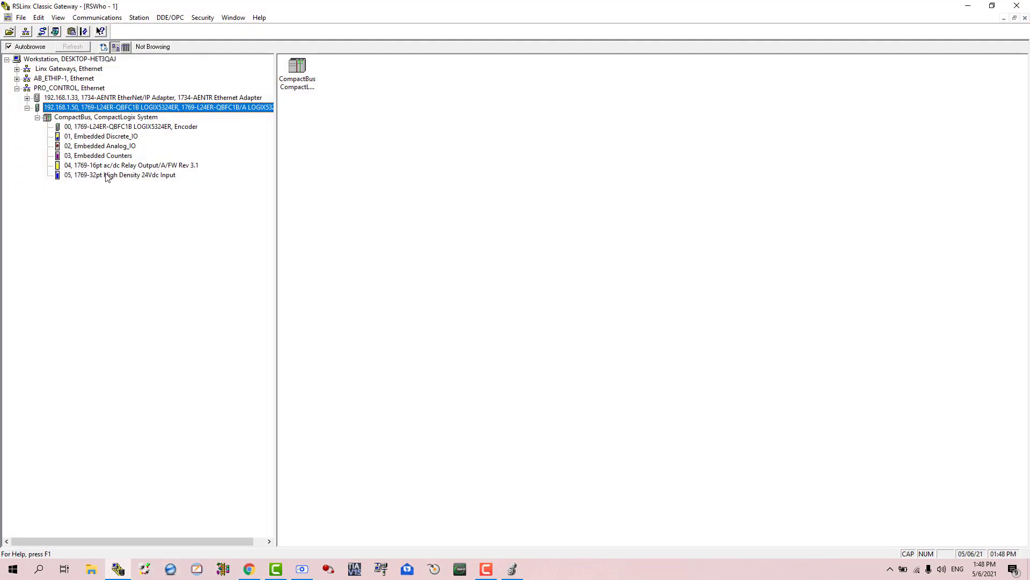
{"action": "right_click", "coordinate": [156, 167]}
{"action": "left_click", "coordinate": [114, 225]}
{"action": "right_click", "coordinate": [189, 168]}
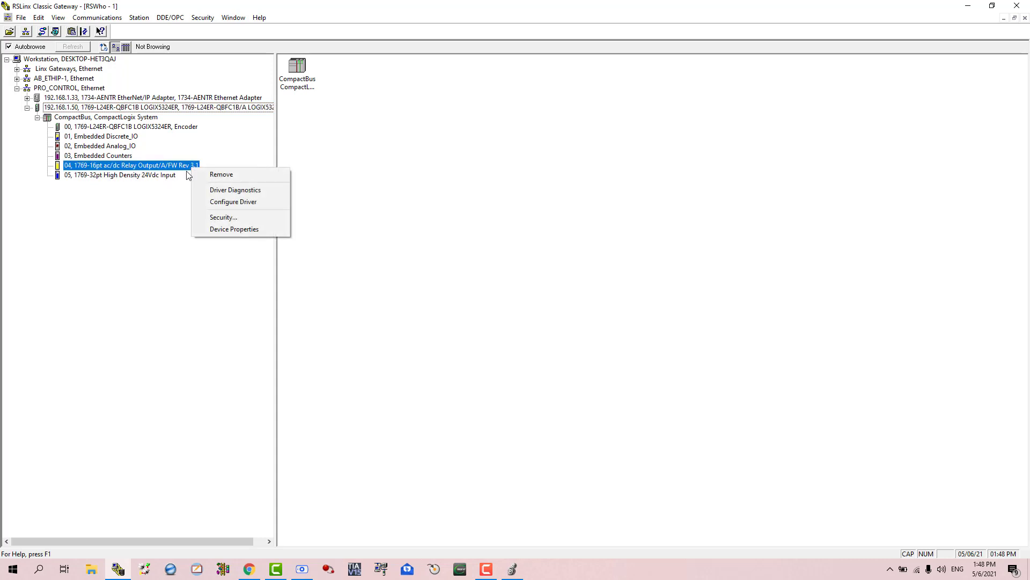
{"action": "left_click", "coordinate": [234, 229]}
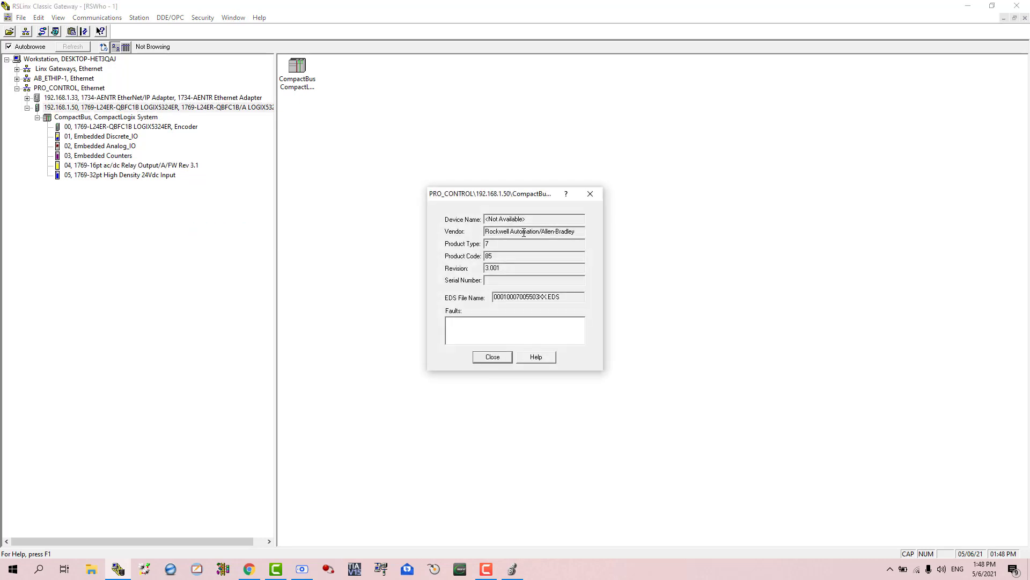
{"action": "left_click_drag", "start_coordinate": [497, 268], "coordinate": [420, 282]}
{"action": "left_click", "coordinate": [493, 357]}
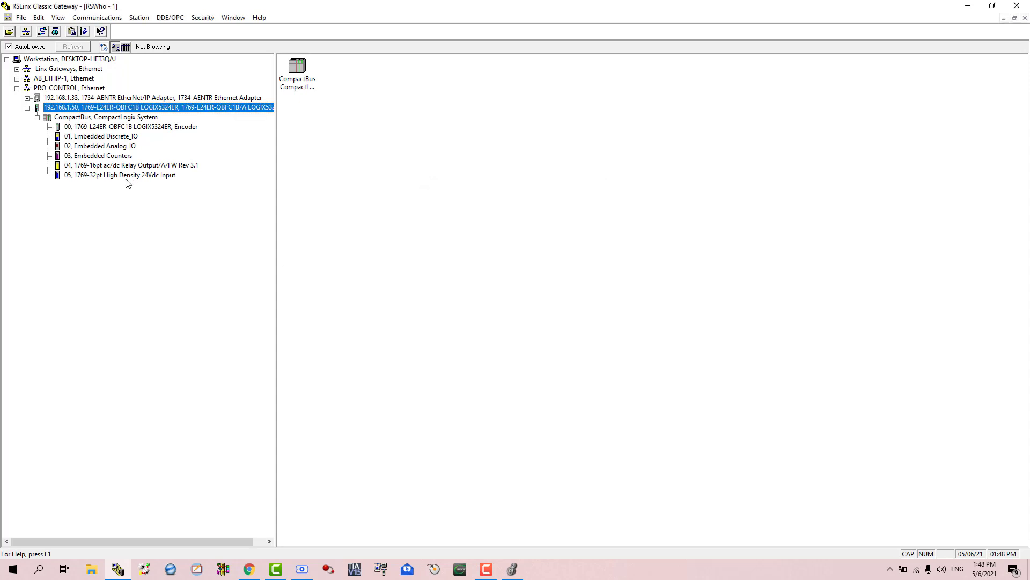
Check the revision in the device properties of the slot 05 1769-32pt High Density 24Vdc Input module.
{"action": "right_click", "coordinate": [128, 177]}
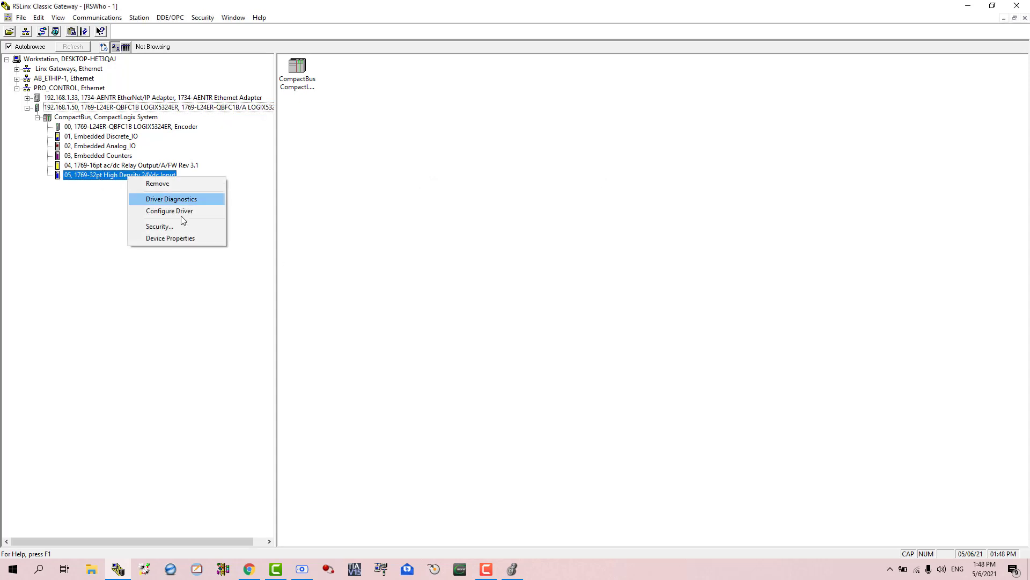
{"action": "left_click", "coordinate": [175, 238]}
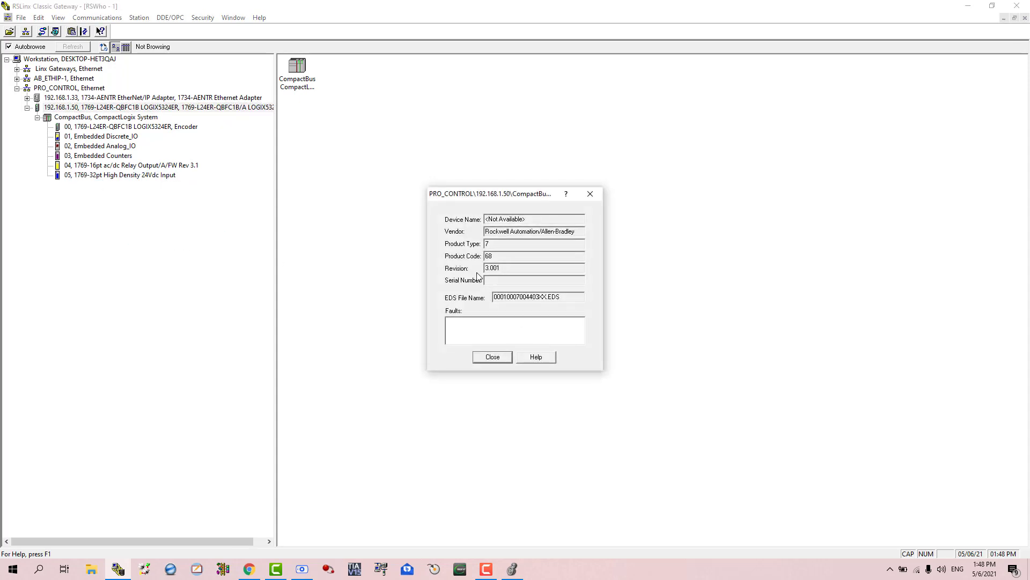
{"action": "left_click", "coordinate": [494, 359]}
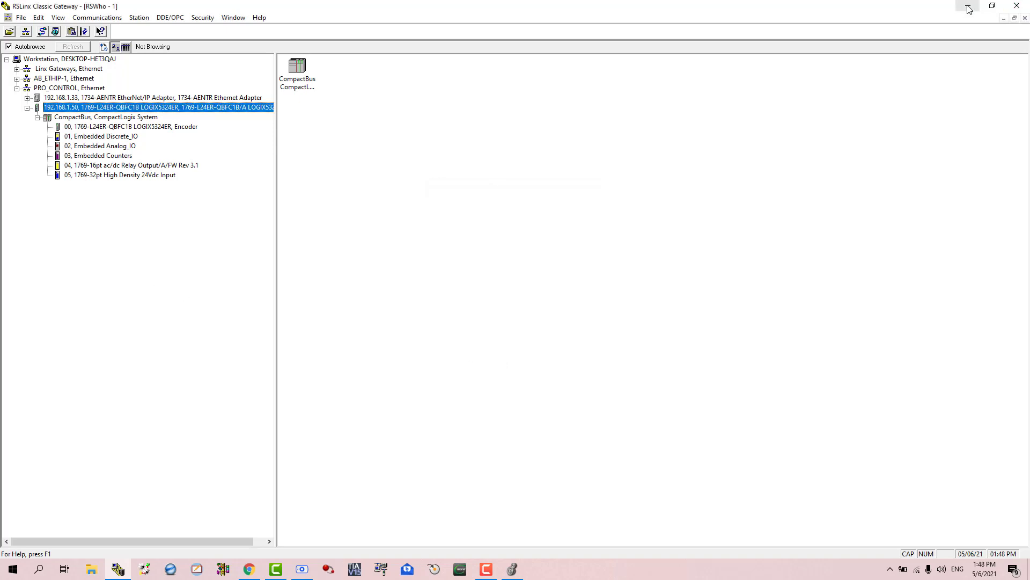
Examine the controller and the embedded discrete, analog and counter modules on the CompactBus, comparing them with the hardware in the camera view.
{"action": "left_click", "coordinate": [95, 129]}
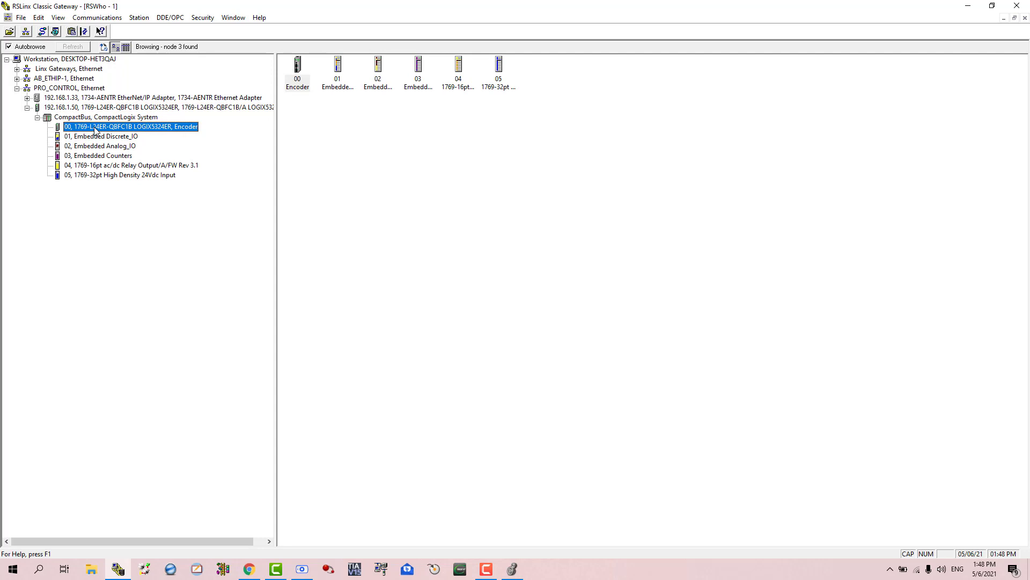
{"action": "left_click", "coordinate": [68, 138]}
{"action": "left_click", "coordinate": [72, 148]}
{"action": "left_click", "coordinate": [73, 156]}
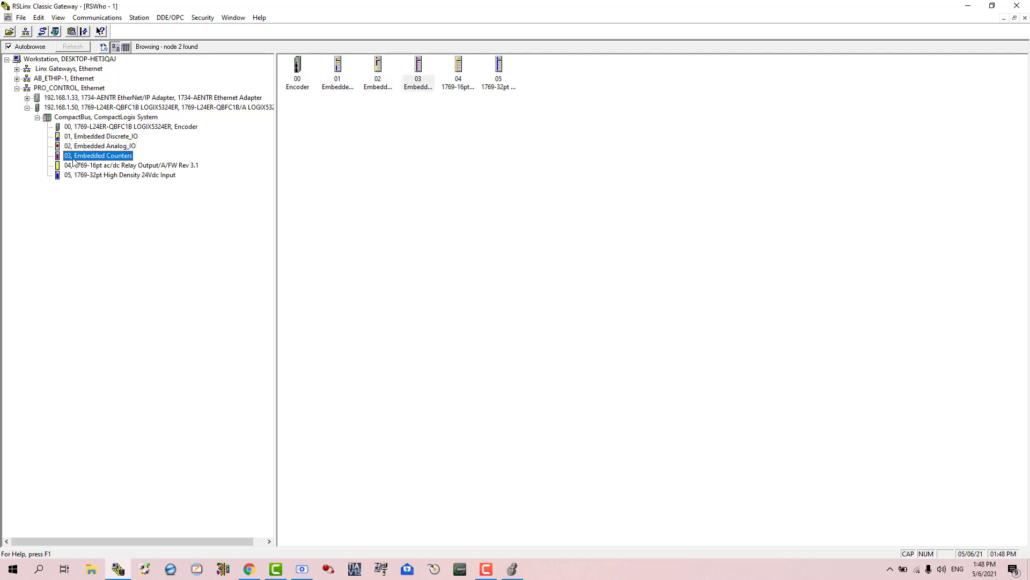
{"action": "left_click", "coordinate": [302, 569]}
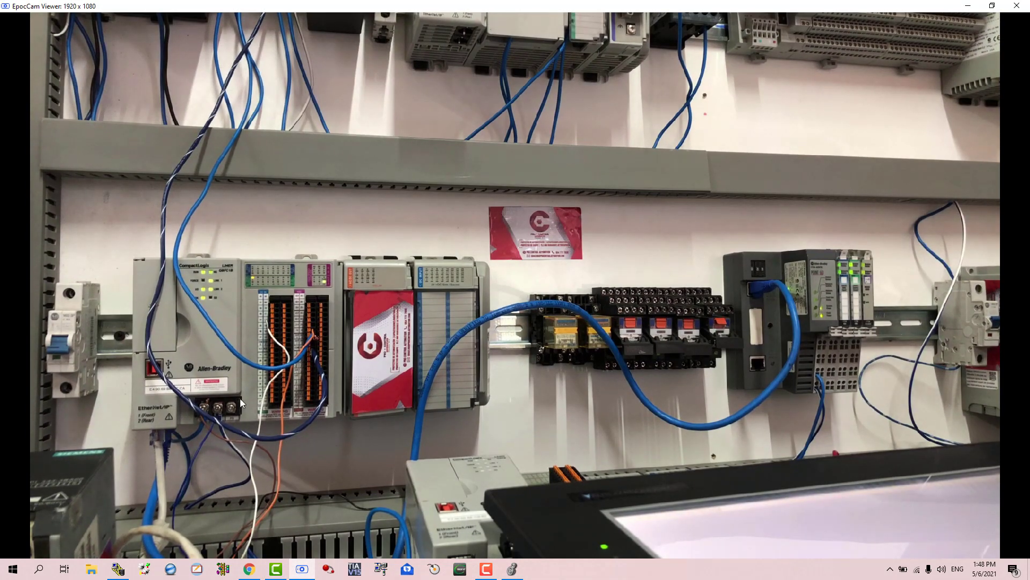
{"action": "left_click", "coordinate": [968, 6]}
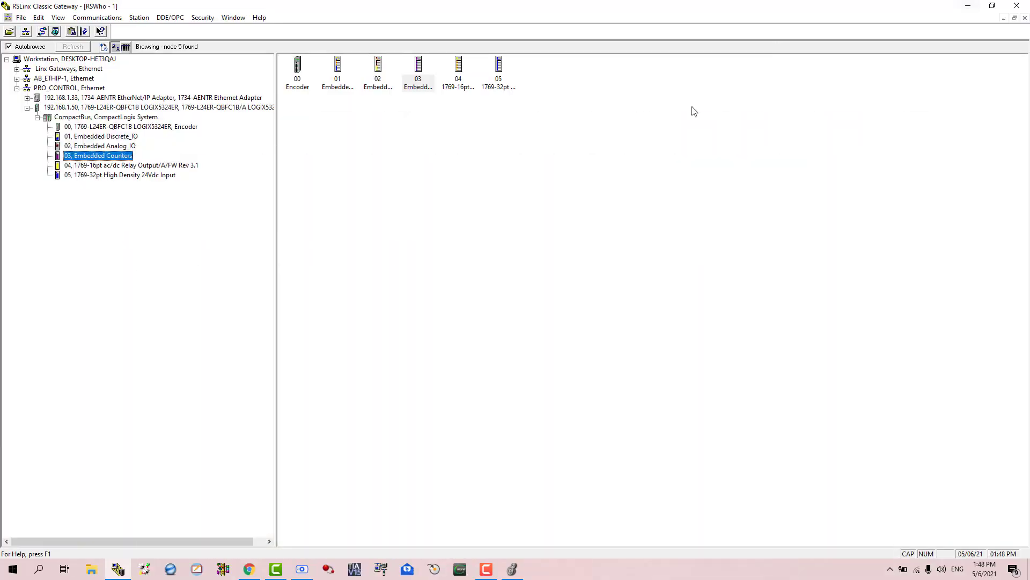
Switch to Logix Designer, maximize it, and open the MainRoutine of MainProgram.
{"action": "left_click", "coordinate": [969, 8]}
{"action": "left_click", "coordinate": [763, 113]}
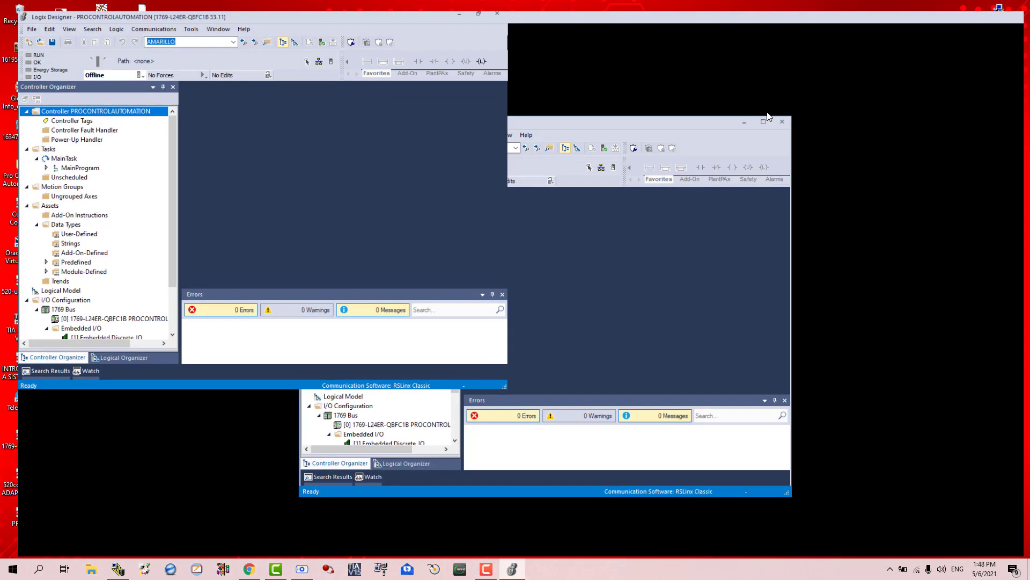
{"action": "left_click_drag", "start_coordinate": [165, 170], "coordinate": [179, 210]}
{"action": "left_click", "coordinate": [29, 160]}
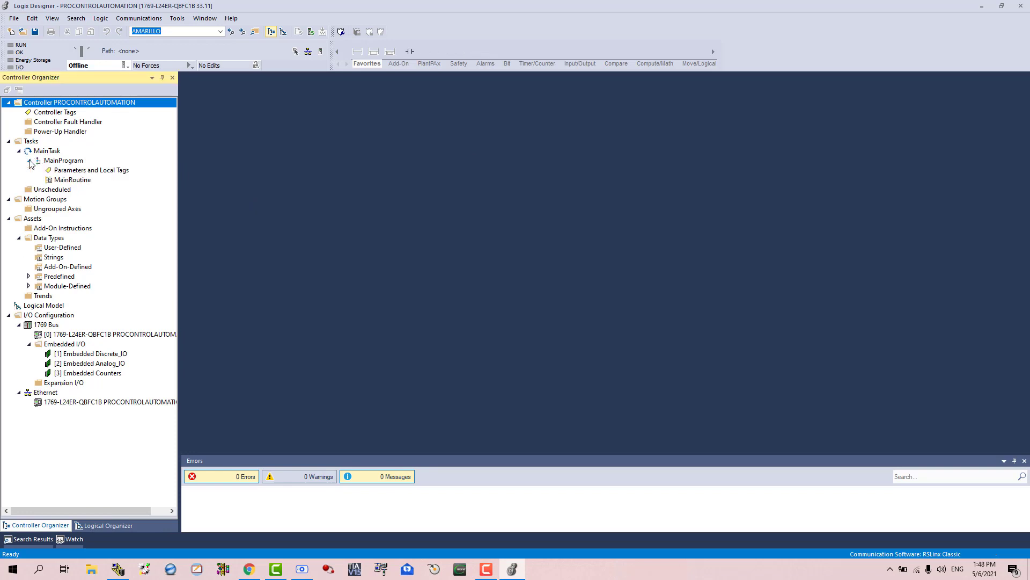
{"action": "double_click", "coordinate": [72, 181]}
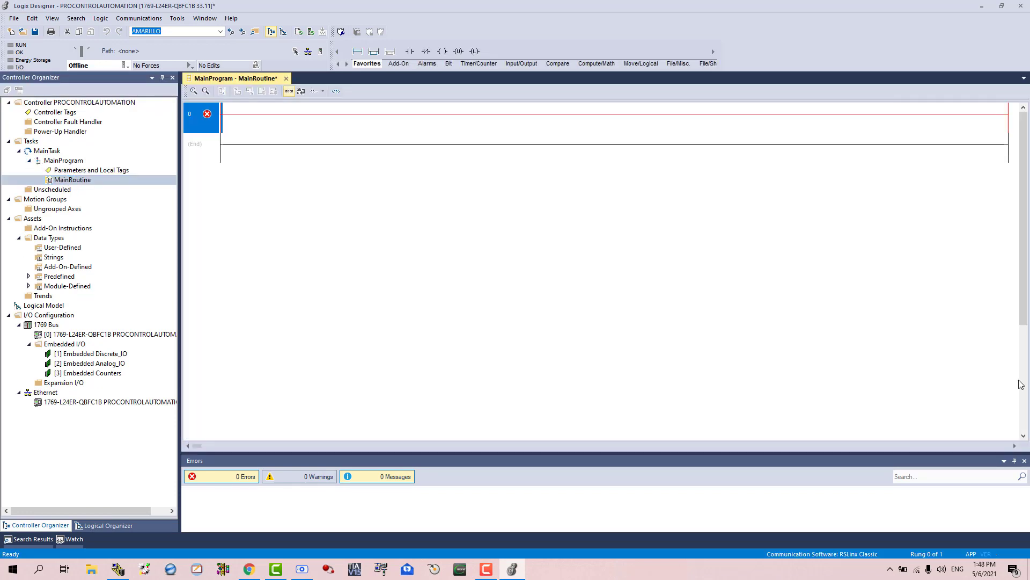
Close the Errors pane and delete the empty rung 0 from MainRoutine.
{"action": "left_click", "coordinate": [1025, 460]}
{"action": "scroll", "coordinate": [446, 288], "scroll_direction": "up", "scroll_amount": 2}
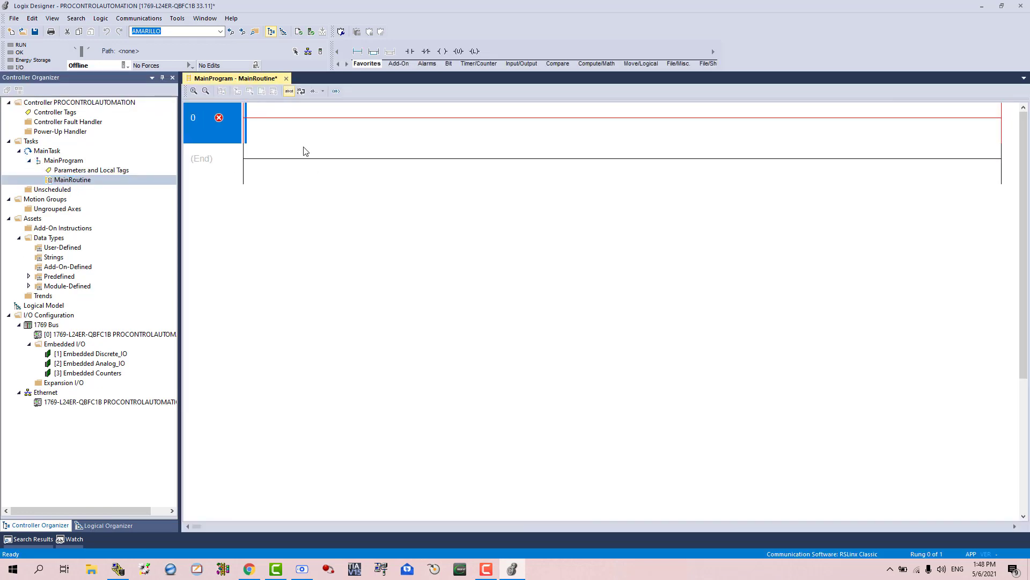
{"action": "key", "text": "Delete"}
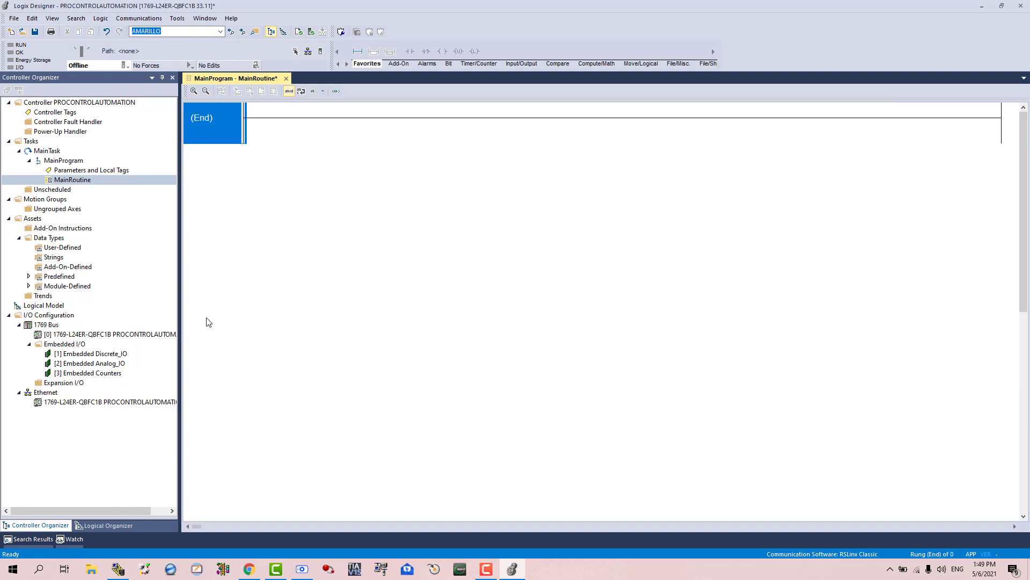
Start a new 1769-OW16 relay output module under Expansion I/O, finding it with the search text OW, and name it RELAY.
{"action": "right_click", "coordinate": [67, 384]}
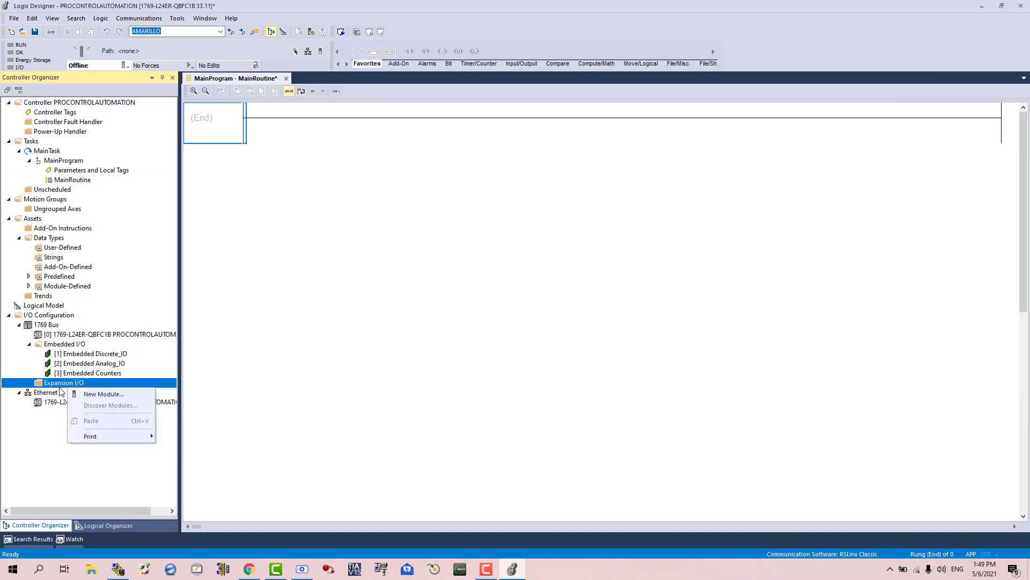
{"action": "left_click", "coordinate": [103, 394]}
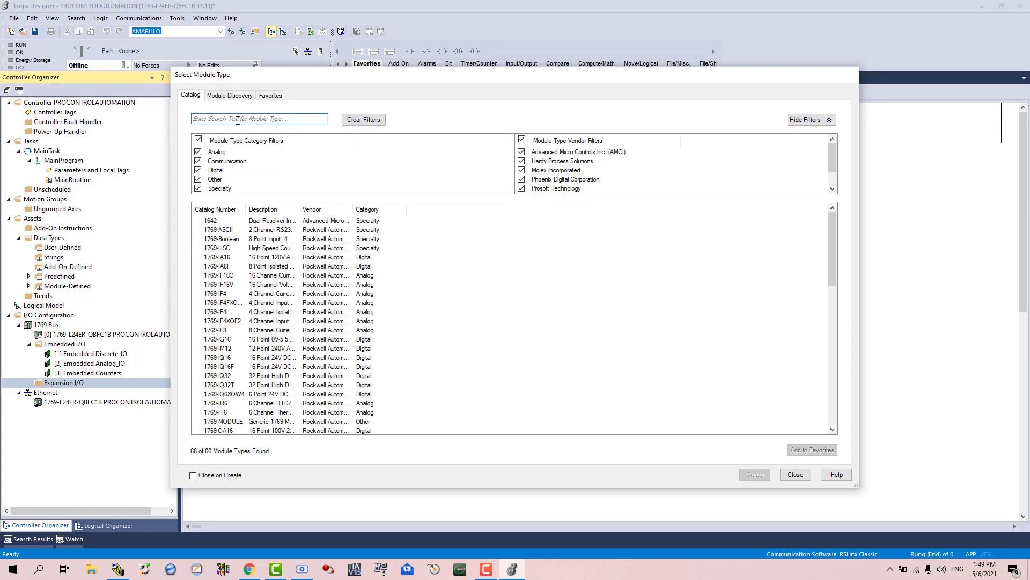
{"action": "left_click", "coordinate": [239, 120]}
{"action": "type", "text": "OW"}
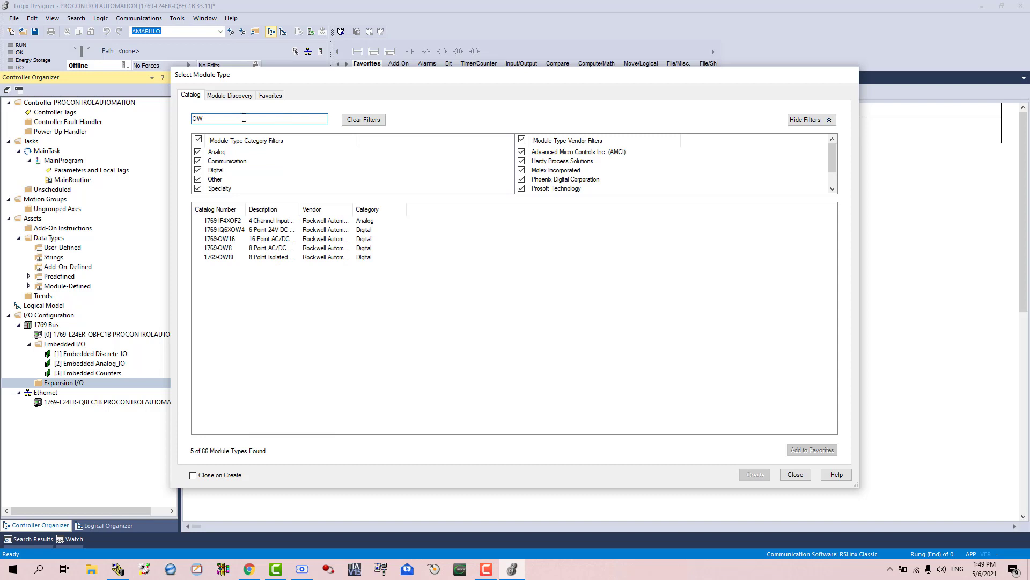
{"action": "double_click", "coordinate": [239, 240]}
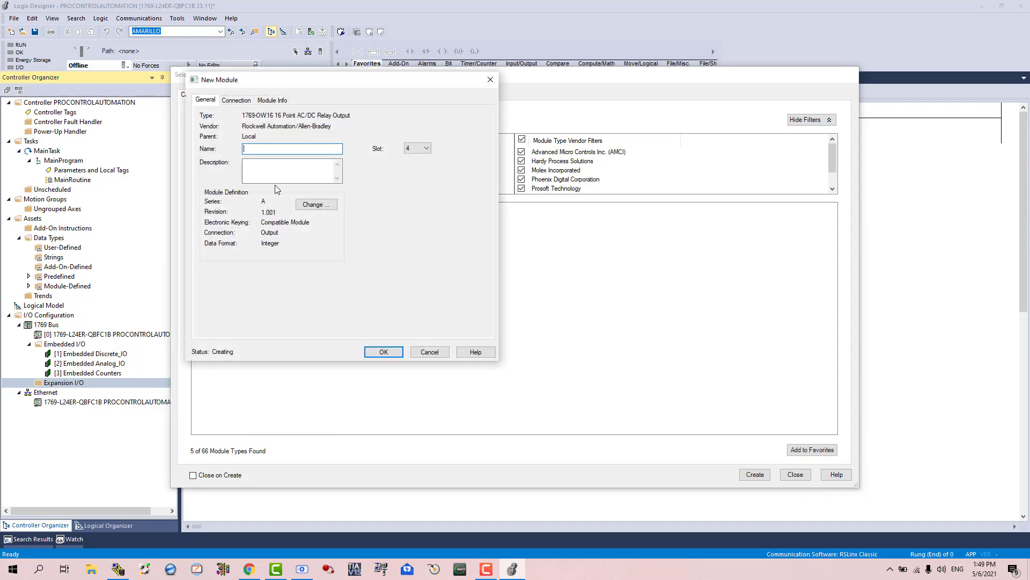
{"action": "type", "text": "RELAY"}
Set the RELAY module's major revision to 3 in its definition and create the module in slot 4.
{"action": "left_click", "coordinate": [315, 204]}
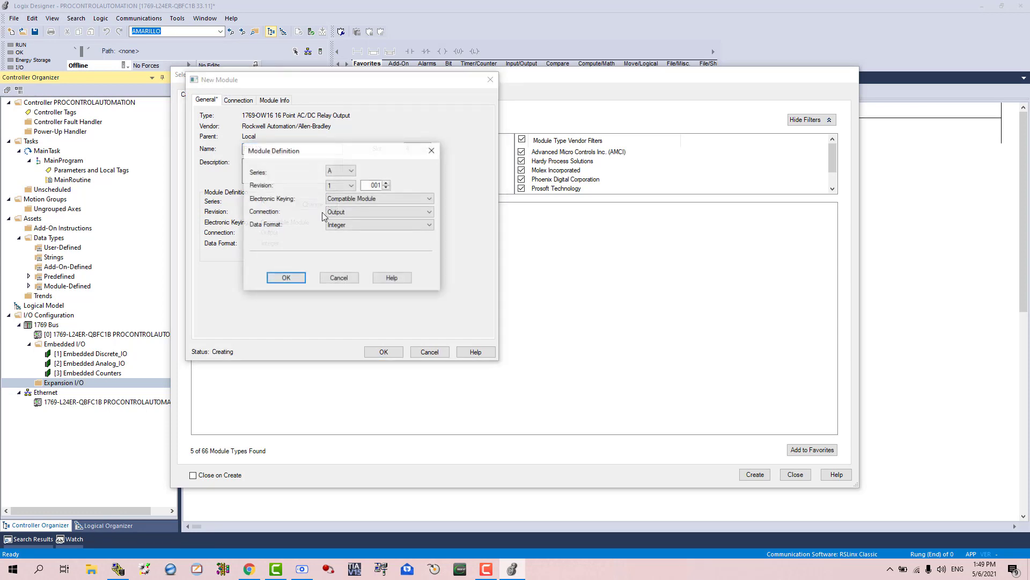
{"action": "left_click", "coordinate": [343, 186]}
{"action": "left_click", "coordinate": [338, 202]}
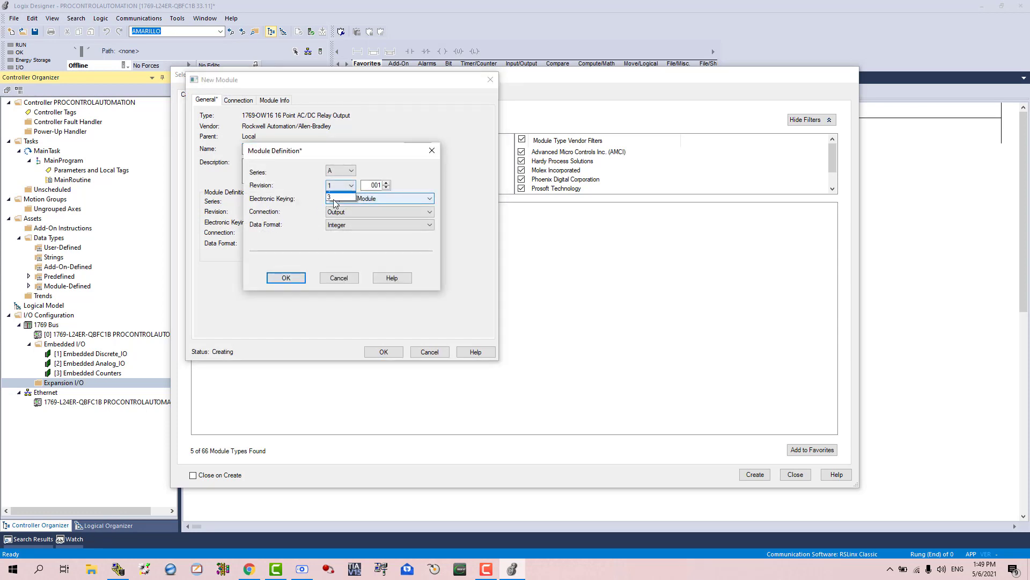
{"action": "left_click", "coordinate": [289, 279]}
{"action": "left_click", "coordinate": [505, 311]}
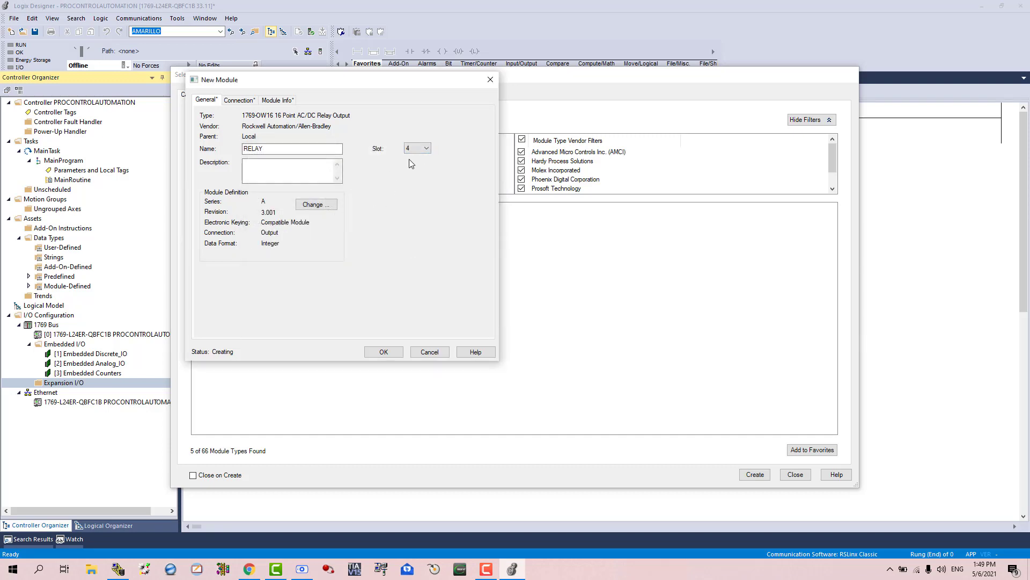
{"action": "left_click", "coordinate": [391, 356]}
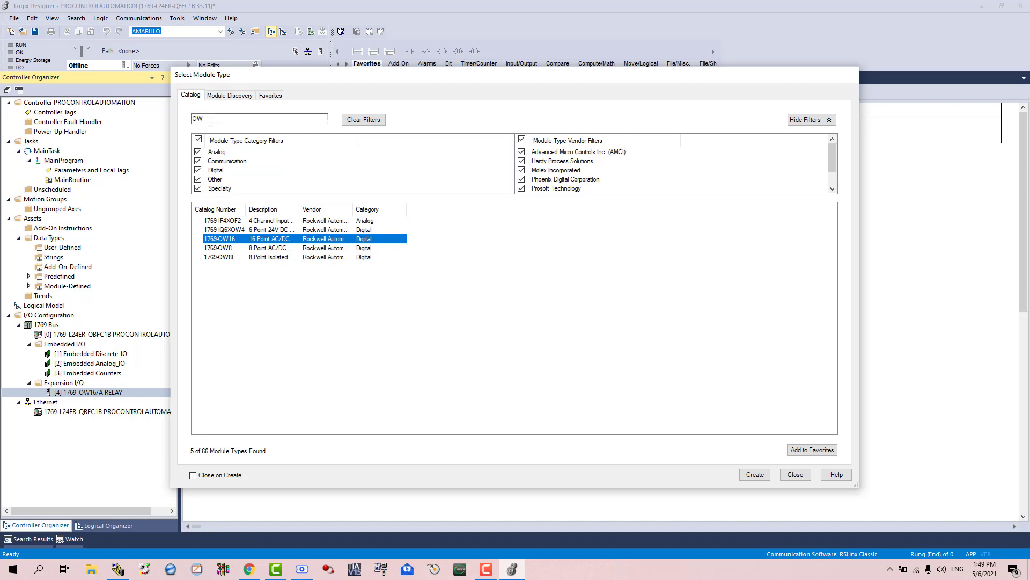
Search the catalog for IQ, add a 1769-IQ32 module named INPUTS in slot 5, and close the module catalog.
{"action": "left_click", "coordinate": [210, 120]}
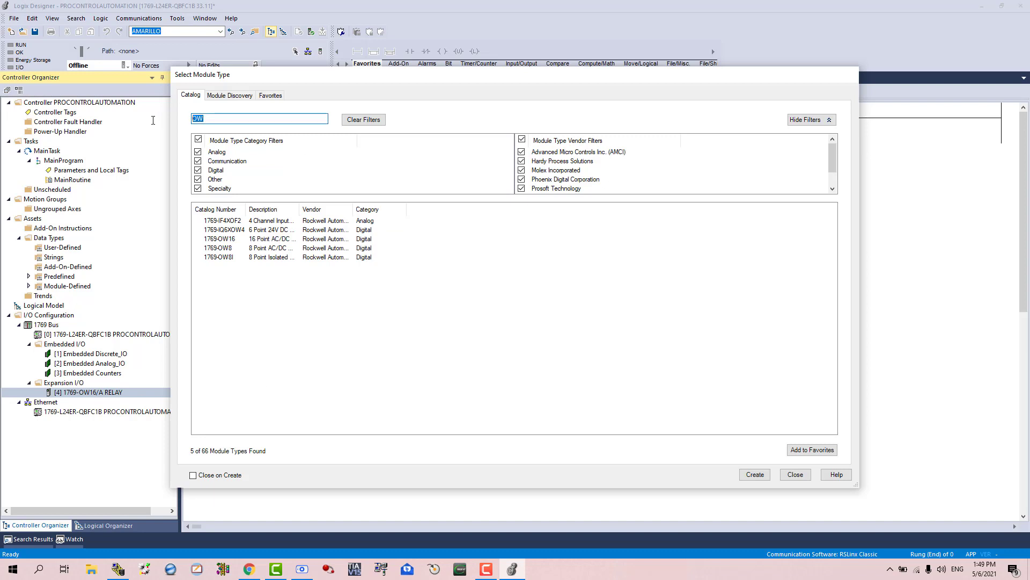
{"action": "key", "text": "BackSpace"}
{"action": "type", "text": "IQ"}
{"action": "double_click", "coordinate": [232, 242]}
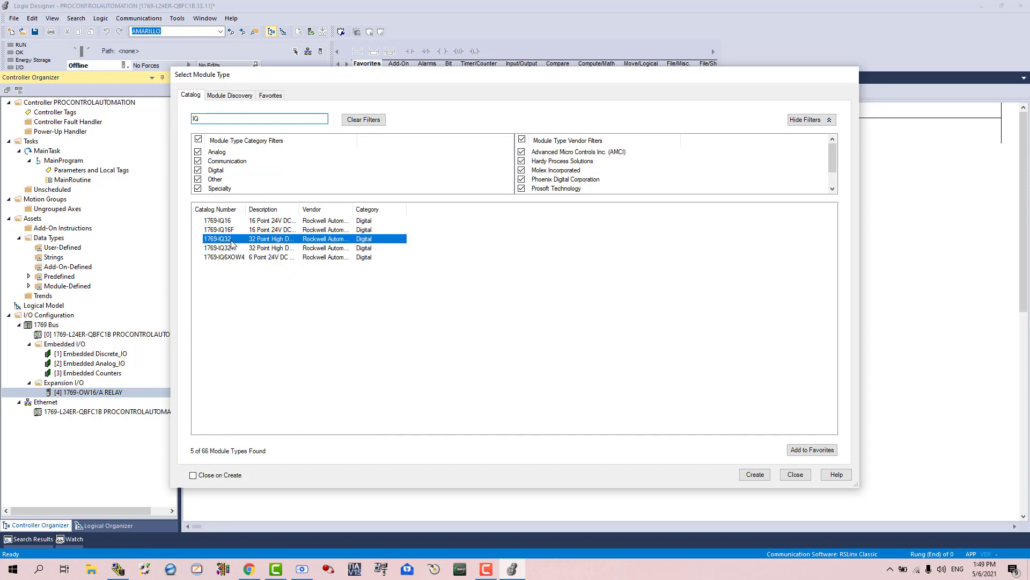
{"action": "type", "text": "INPUTS"}
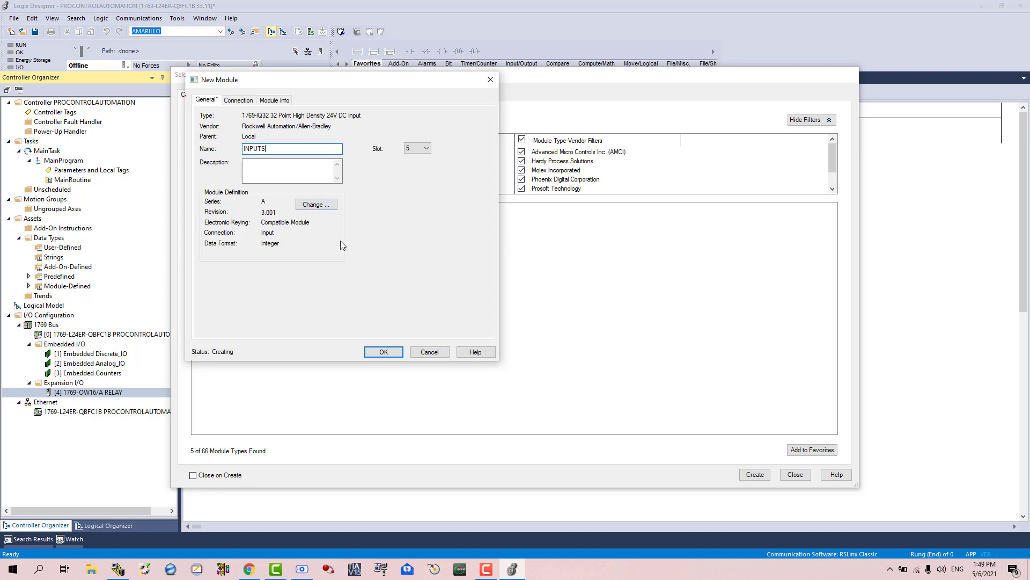
{"action": "left_click", "coordinate": [384, 351]}
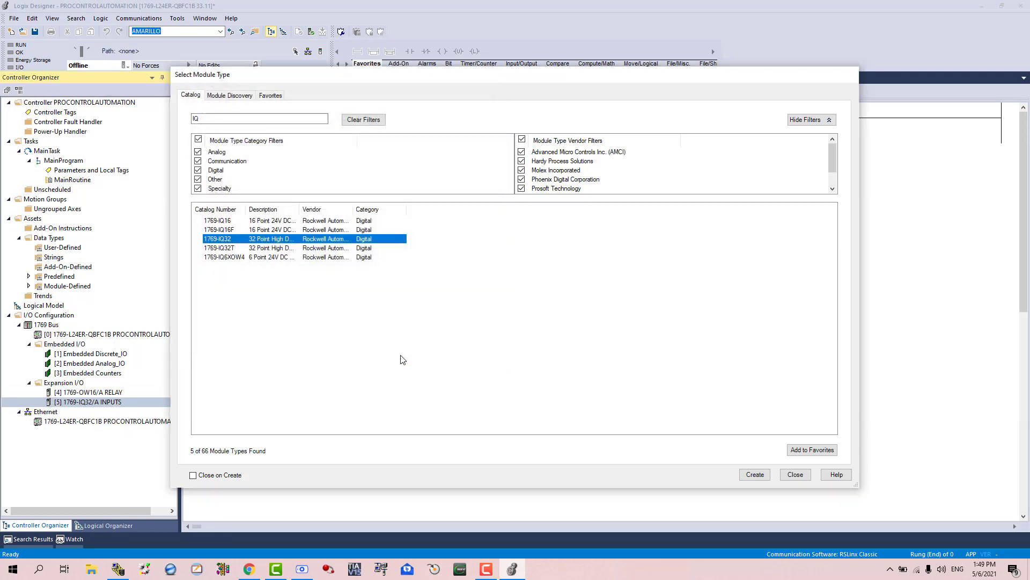
{"action": "left_click", "coordinate": [795, 474]}
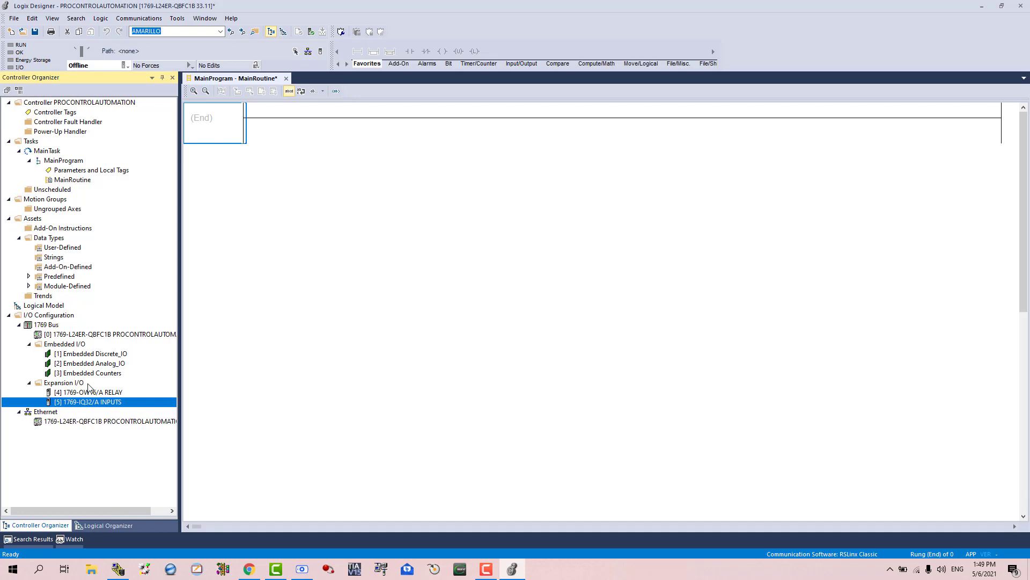
Open the new module catalog for the Ethernet network and check the Ethernet adapter's catalog number under PRO_CONTROL in RSLinx Classic.
{"action": "right_click", "coordinate": [50, 411]}
{"action": "left_click", "coordinate": [90, 419]}
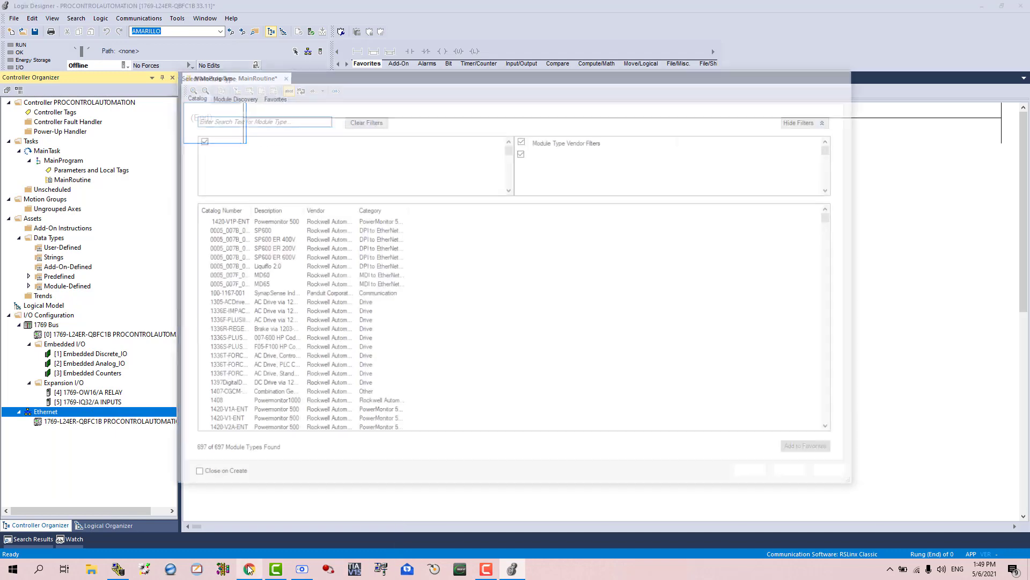
{"action": "mouse_move", "coordinate": [258, 568]}
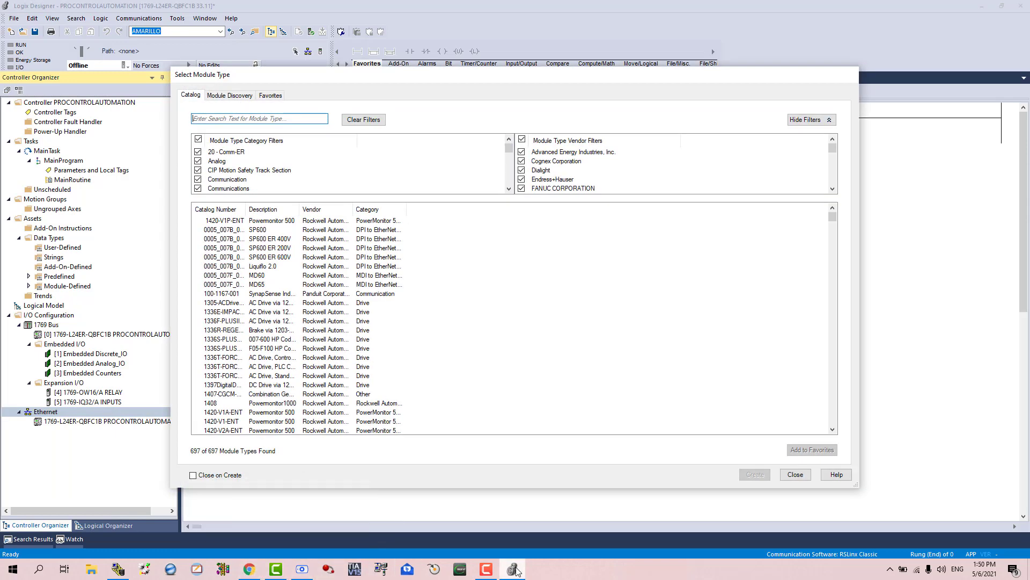
{"action": "mouse_move", "coordinate": [310, 572]}
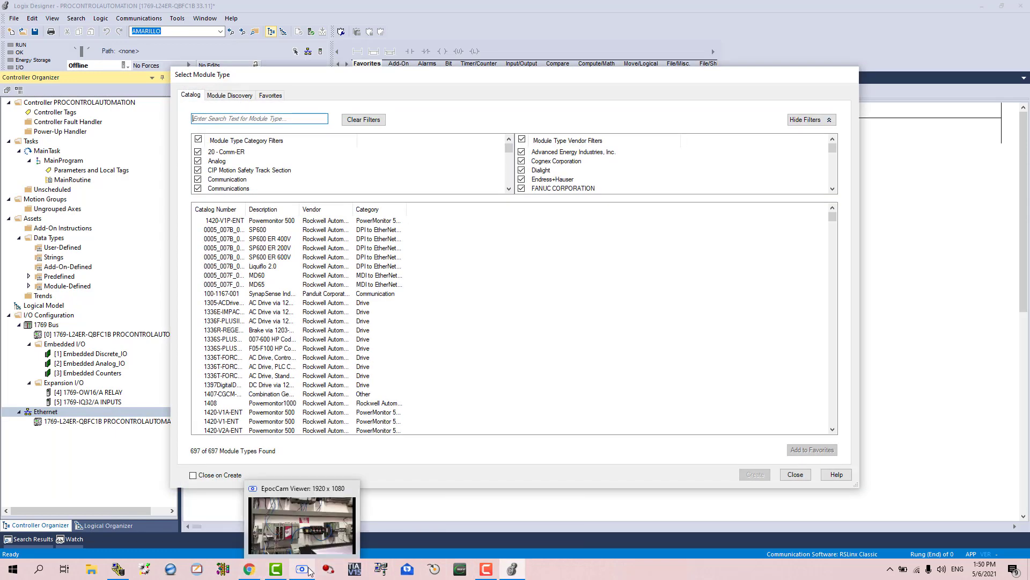
{"action": "left_click", "coordinate": [118, 569]}
{"action": "left_click", "coordinate": [27, 107]}
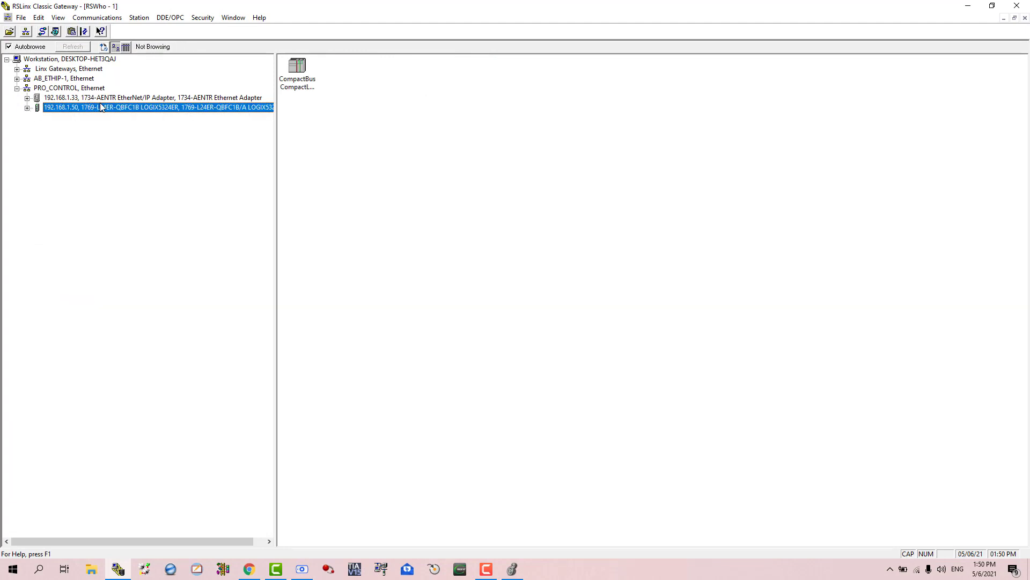
{"action": "left_click", "coordinate": [512, 569]}
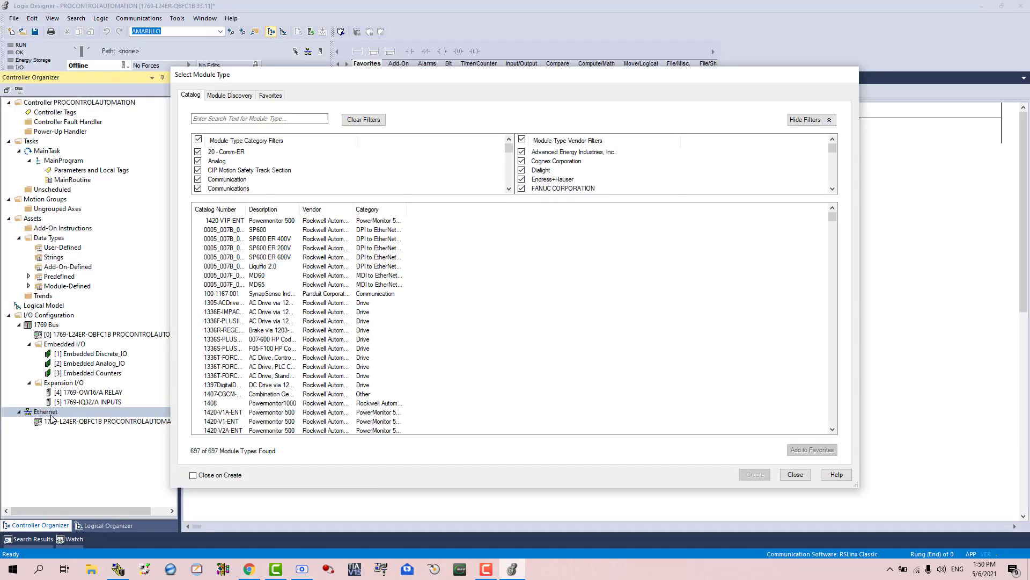
Search the module catalog for AEN and start a new 1734-AENTR Ethernet adapter.
{"action": "left_click", "coordinate": [247, 120]}
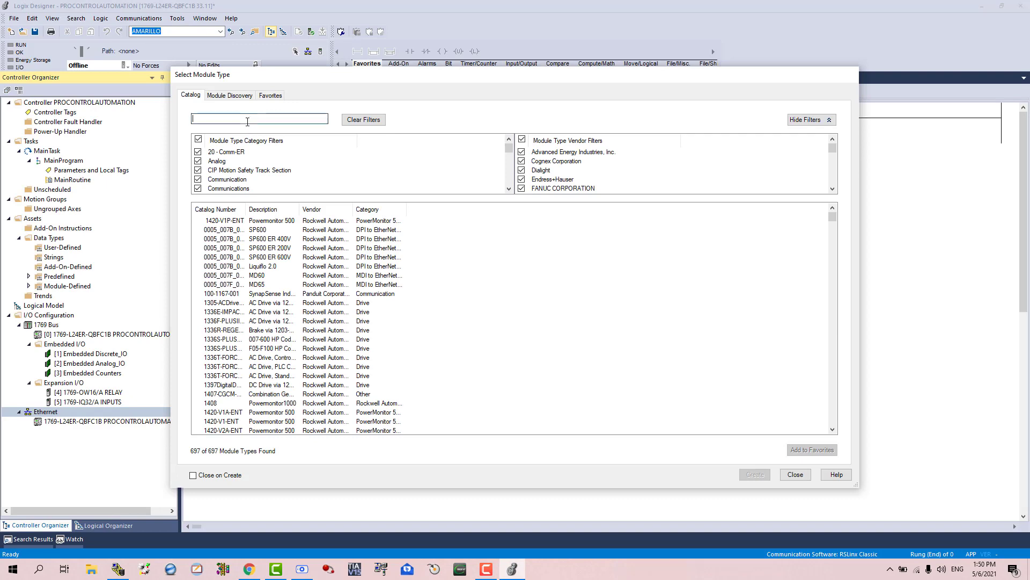
{"action": "type", "text": "AEN"}
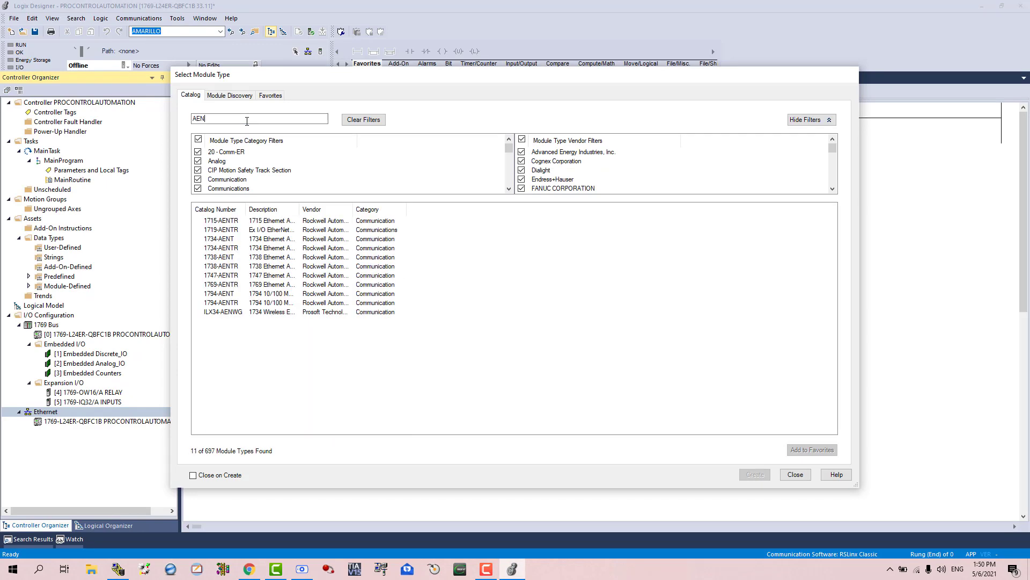
{"action": "left_click", "coordinate": [224, 241]}
{"action": "left_click", "coordinate": [234, 250]}
{"action": "double_click", "coordinate": [239, 249]}
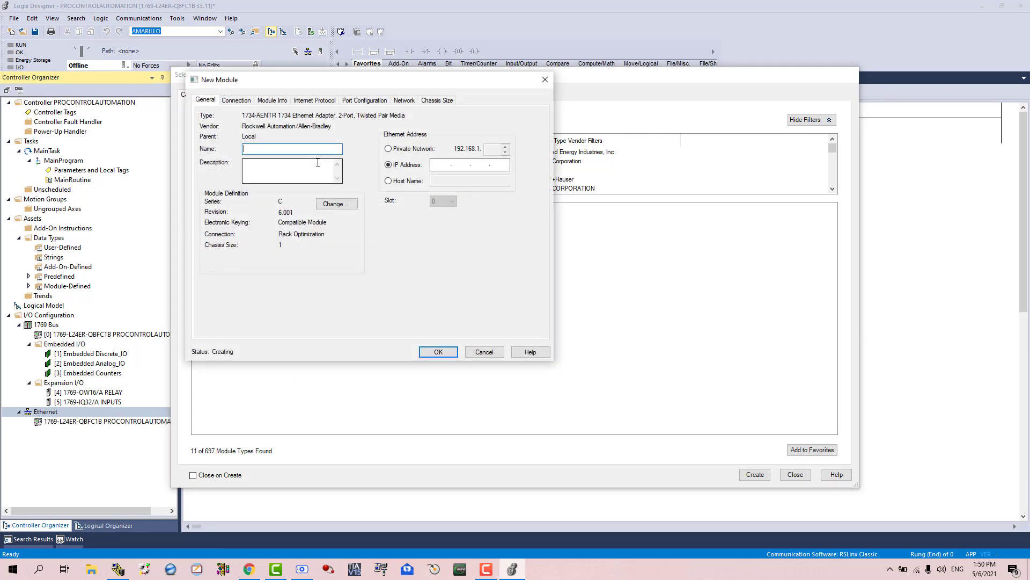
Name the adapter remote and set its private network address to 192.168.1.33, as listed for the 1734-AENTR in RSLinx Classic.
{"action": "type", "text": "remot"}
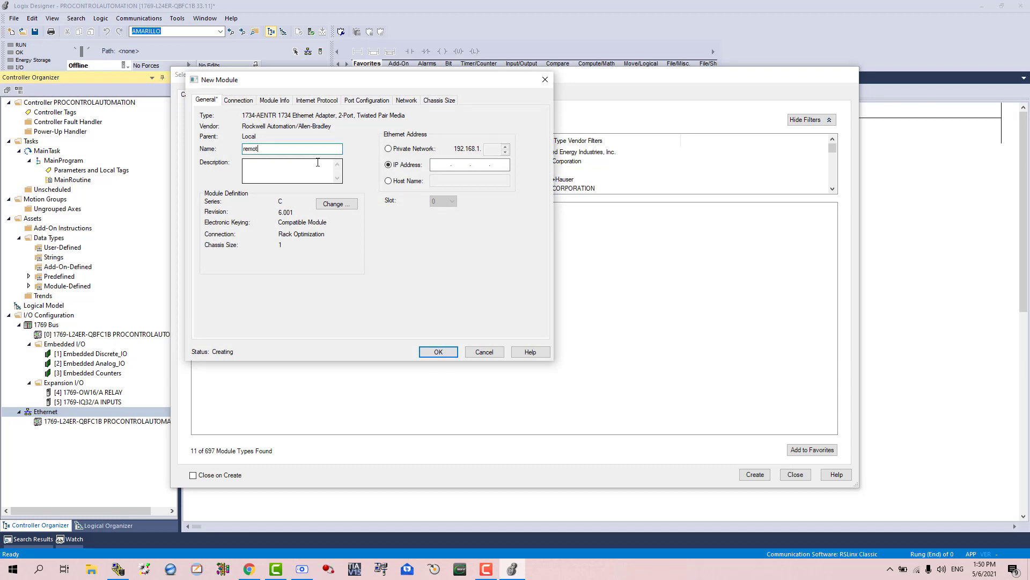
{"action": "left_click", "coordinate": [389, 149]}
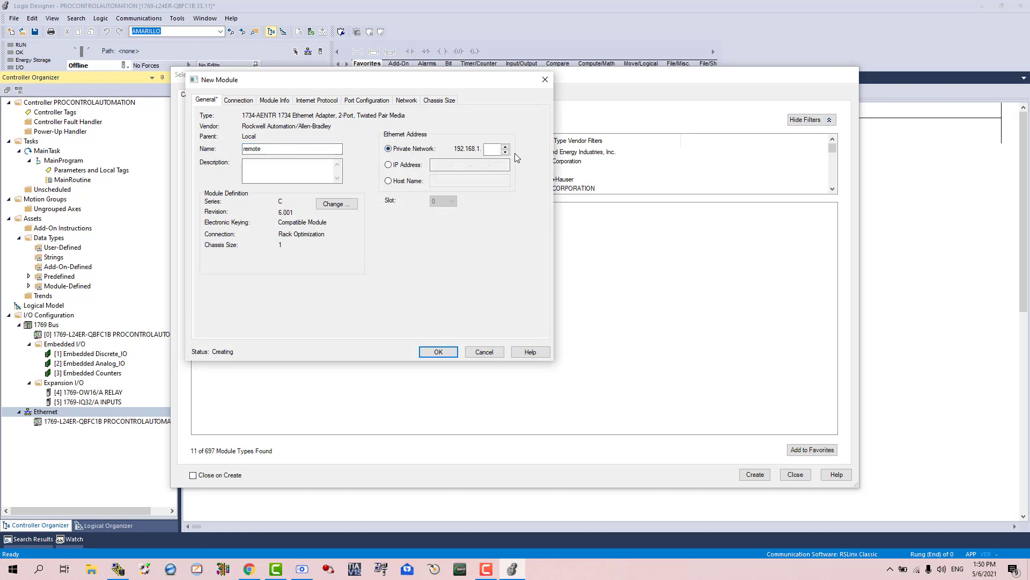
{"action": "key", "text": "alt+Tab"}
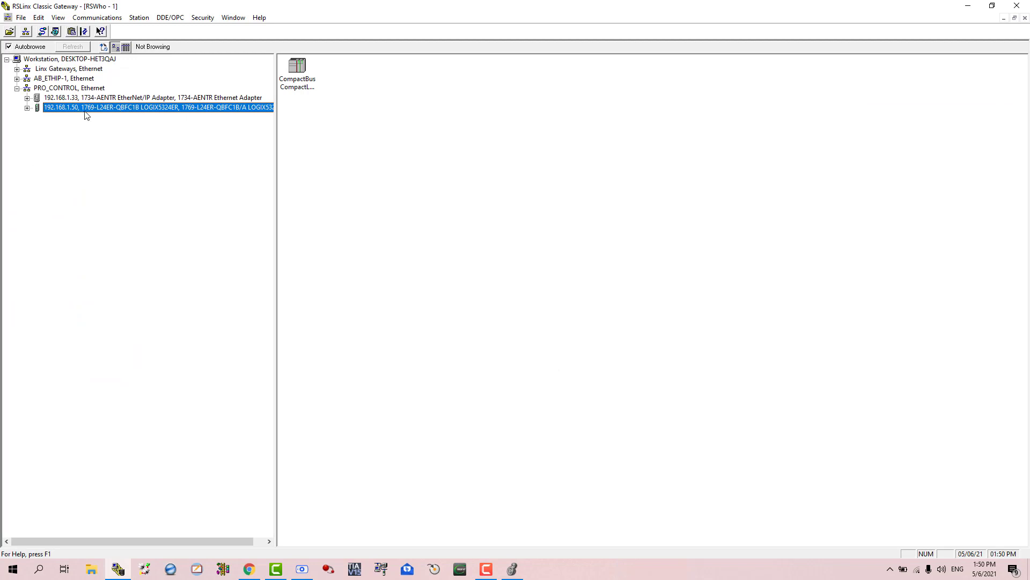
{"action": "left_click", "coordinate": [76, 99]}
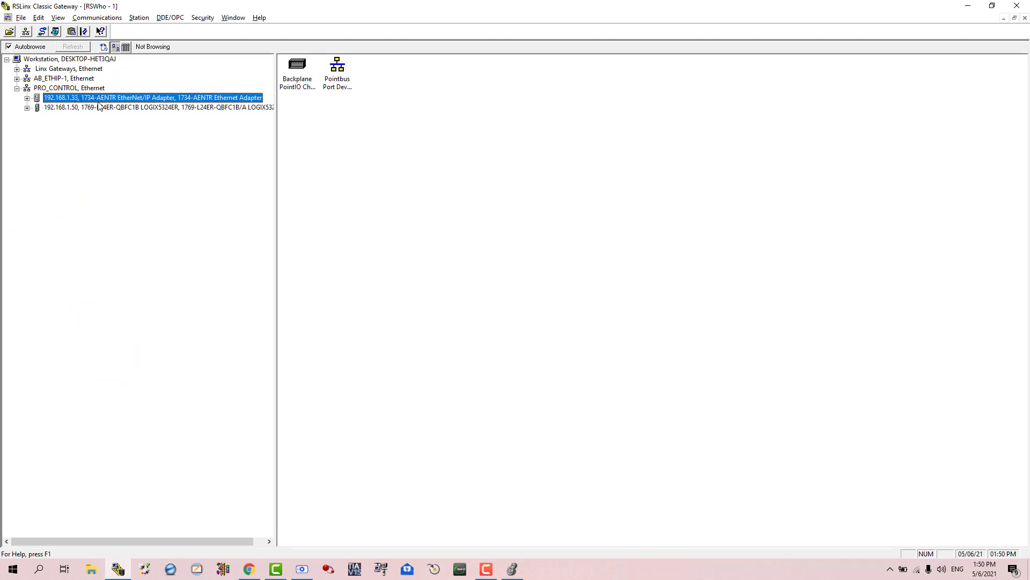
{"action": "key", "text": "alt+Tab"}
{"action": "left_click", "coordinate": [493, 149]}
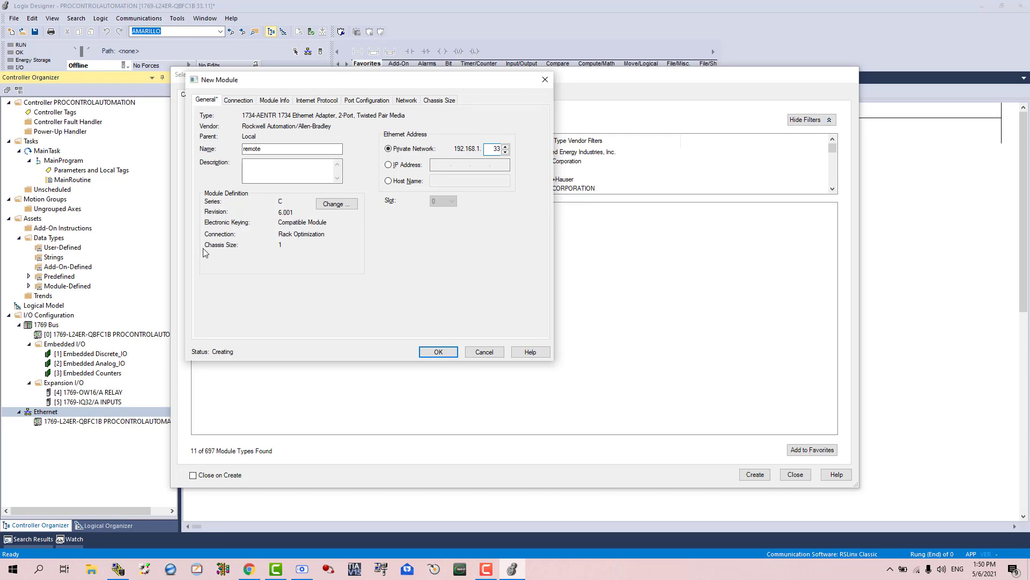
Switch to RSLinx Classic and check the 1734-AENTR adapter's revision in its device properties.
{"action": "key", "text": "alt+Tab"}
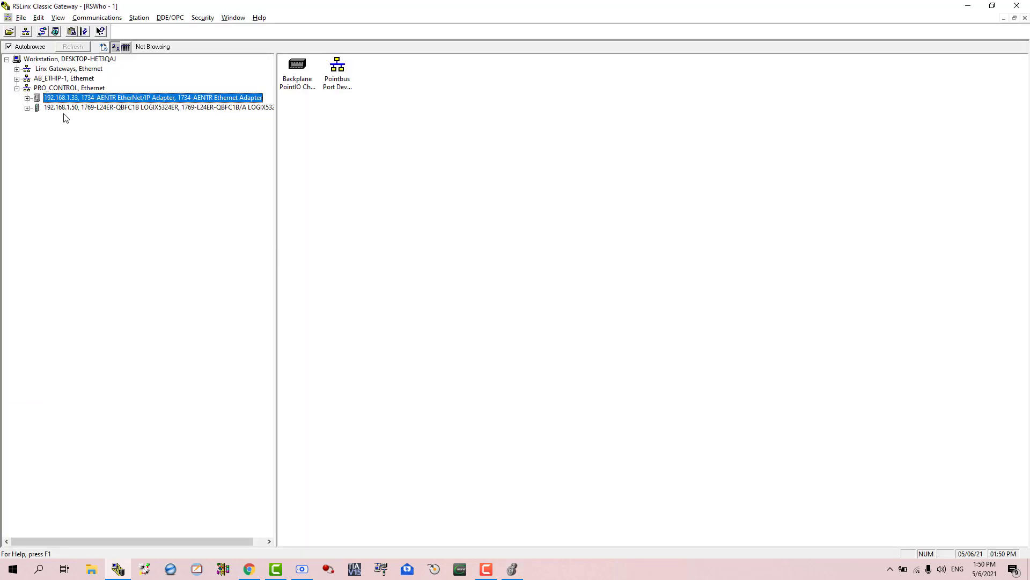
{"action": "right_click", "coordinate": [164, 99]}
{"action": "left_click", "coordinate": [224, 184]}
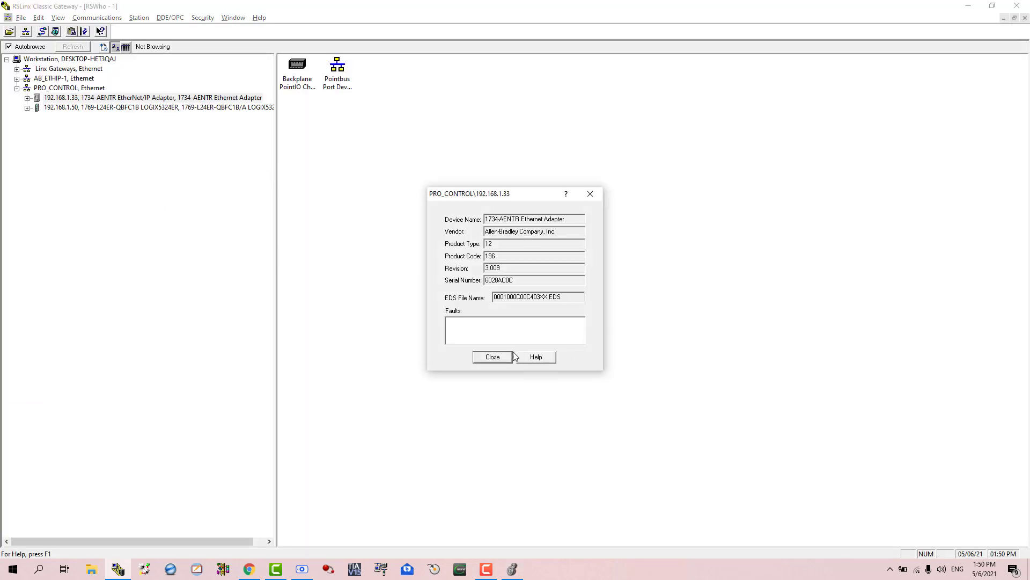
{"action": "left_click", "coordinate": [490, 357]}
Return to Logix Designer and set the remote adapter's electronic keying to Disable Keying in its module definition.
{"action": "key", "text": "alt+Tab"}
{"action": "left_click", "coordinate": [336, 204]}
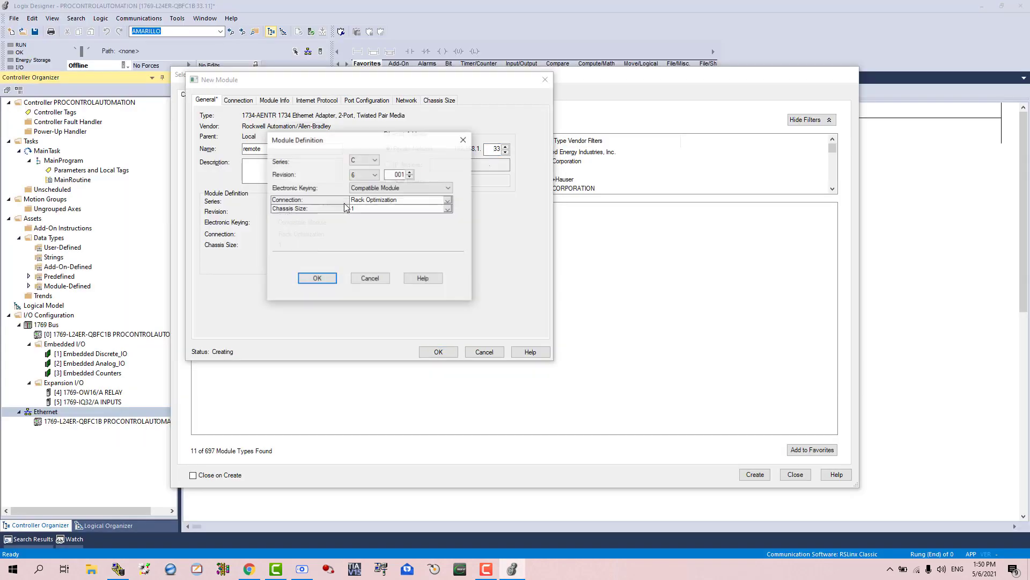
{"action": "left_click", "coordinate": [364, 174]}
{"action": "left_click", "coordinate": [374, 184]}
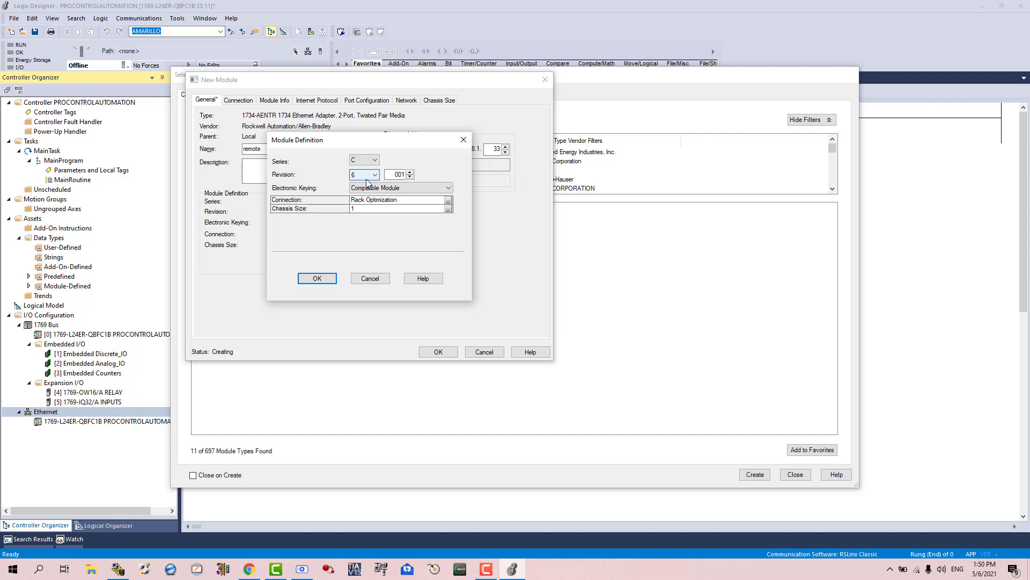
{"action": "left_click", "coordinate": [414, 188]}
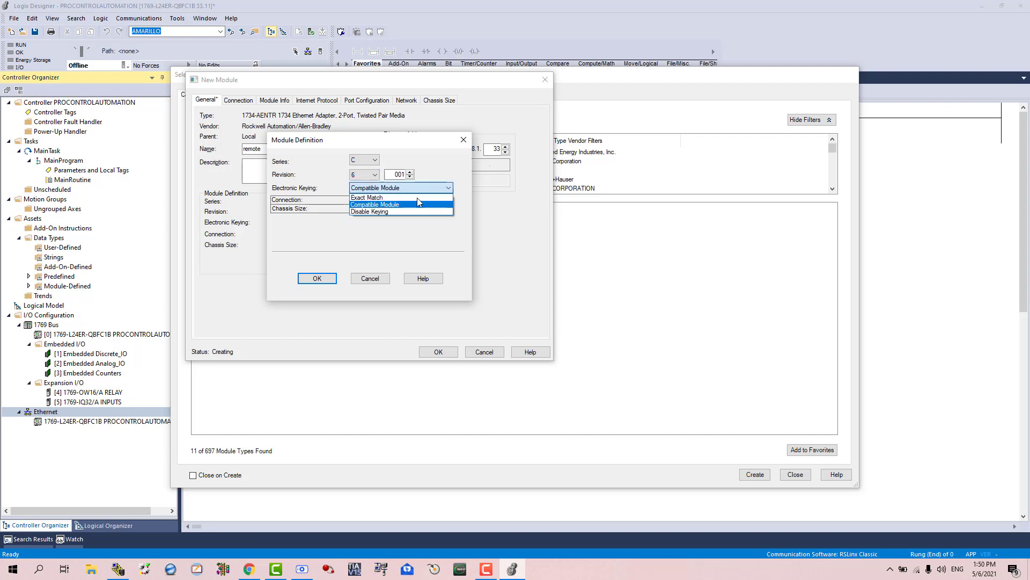
{"action": "left_click", "coordinate": [380, 212]}
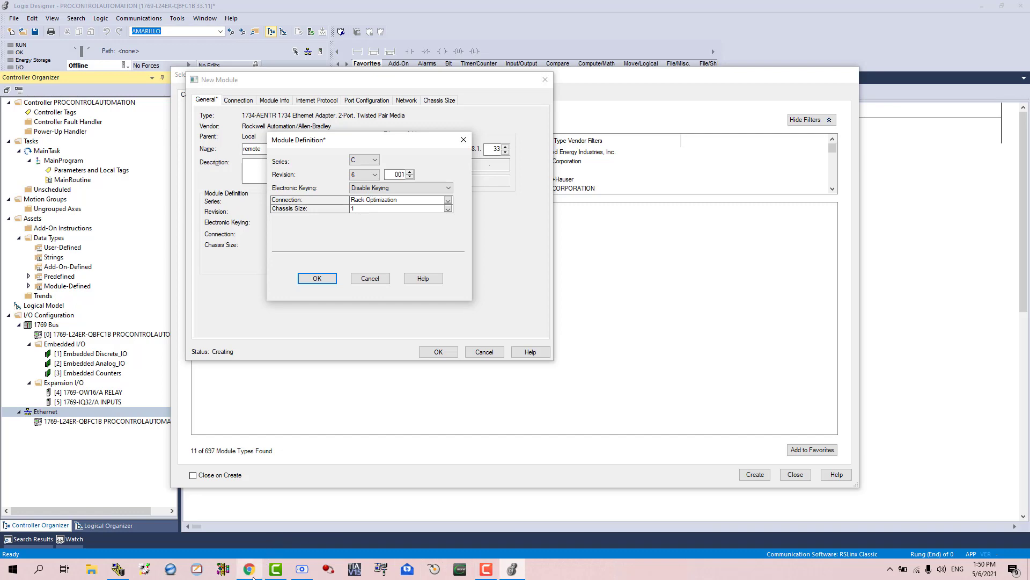
Set the adapter's chassis size to 4, accept the definition change, create the module, and close the module catalog.
{"action": "left_click", "coordinate": [304, 573]}
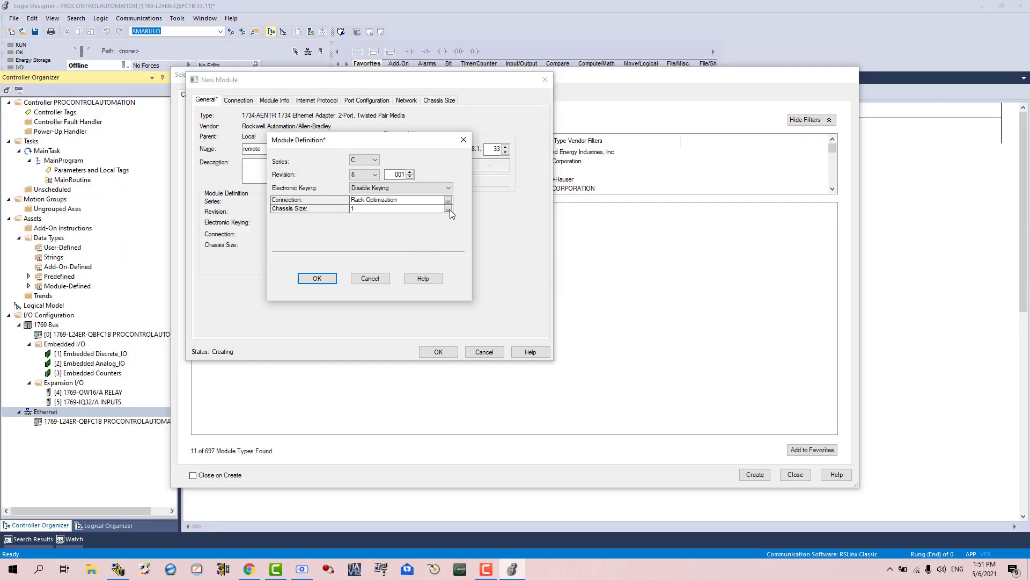
{"action": "left_click", "coordinate": [448, 209]}
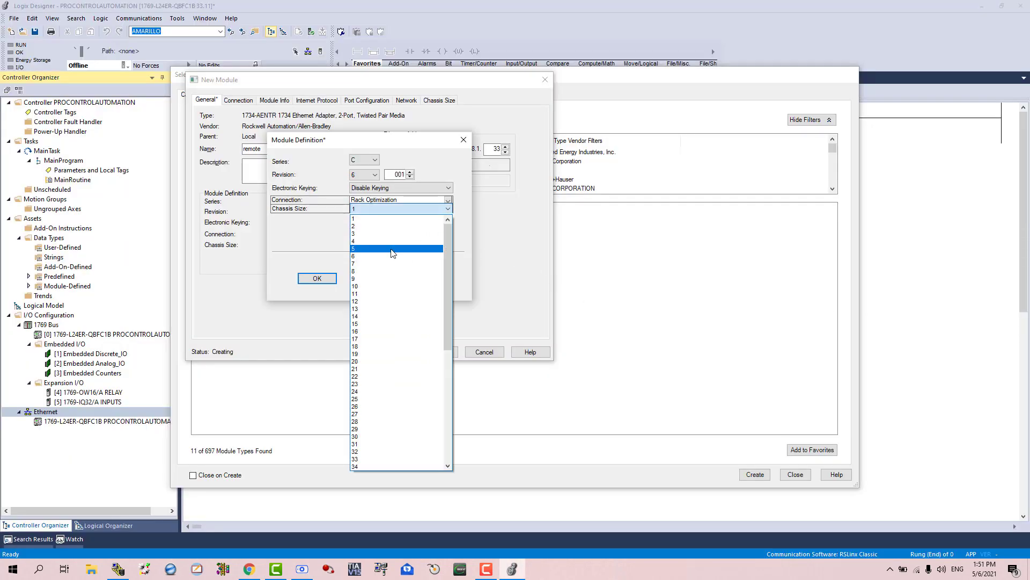
{"action": "left_click", "coordinate": [398, 242]}
{"action": "left_click", "coordinate": [317, 278]}
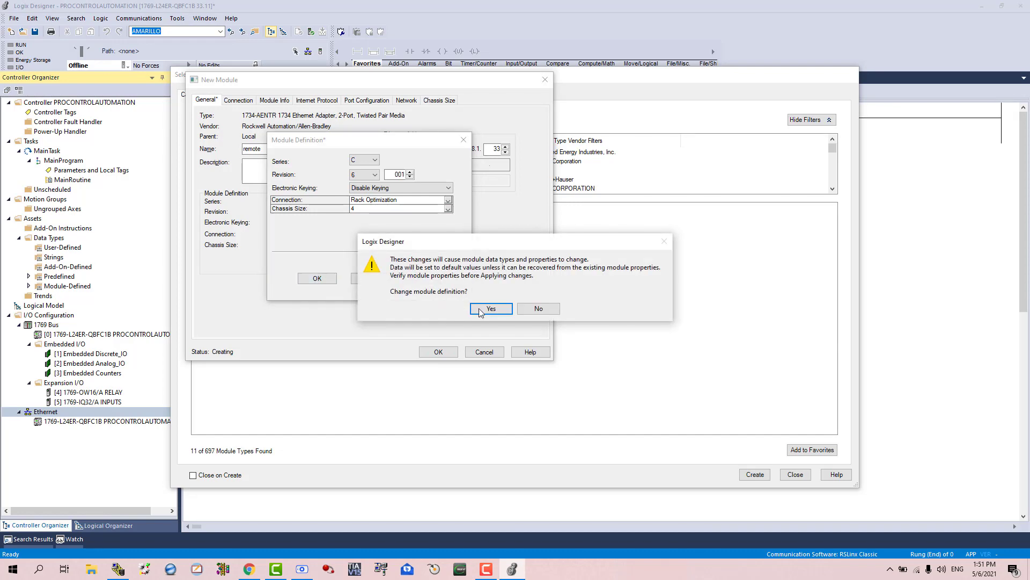
{"action": "left_click", "coordinate": [479, 307]}
{"action": "left_click", "coordinate": [439, 352]}
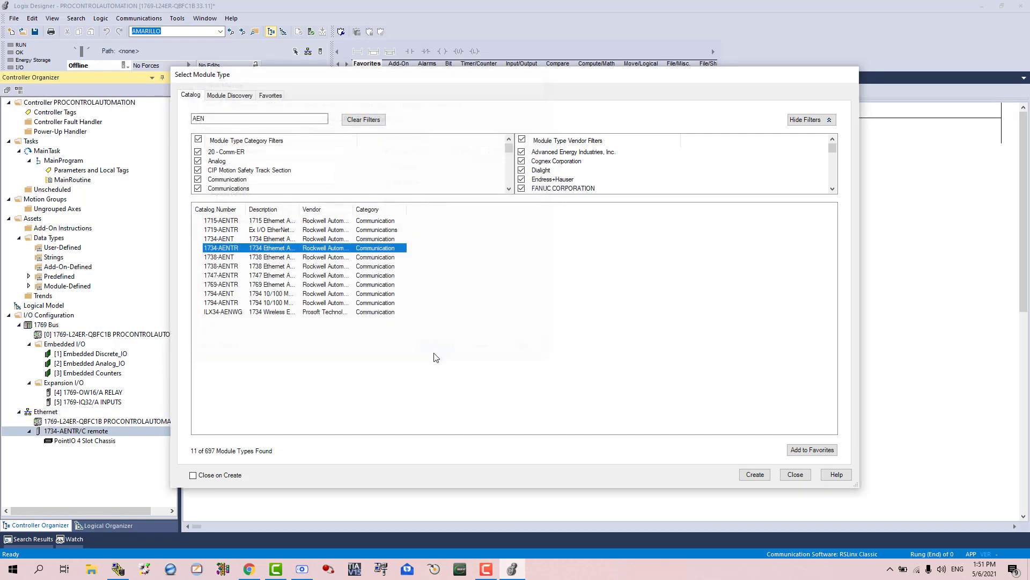
{"action": "left_click", "coordinate": [795, 475]}
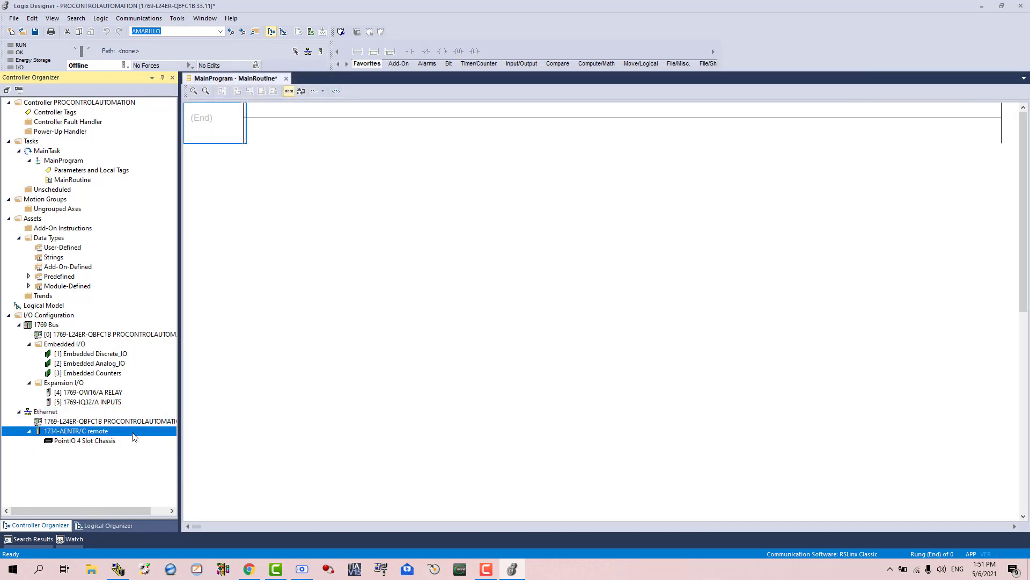
Start a new 1734-IB8 input module in the PointIO 4 Slot Chassis, finding it with the search text ib.
{"action": "left_click", "coordinate": [103, 444]}
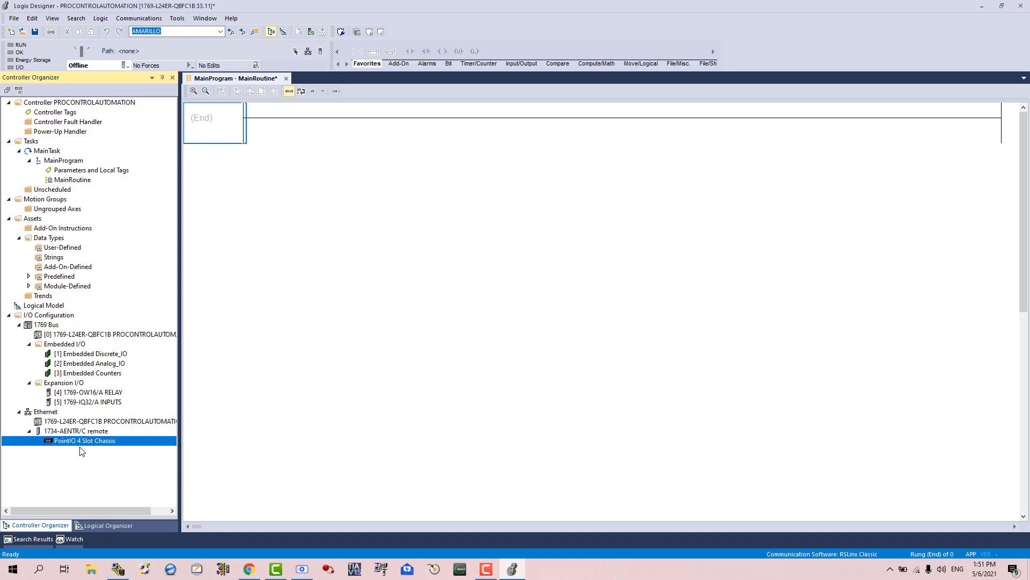
{"action": "right_click", "coordinate": [117, 440]}
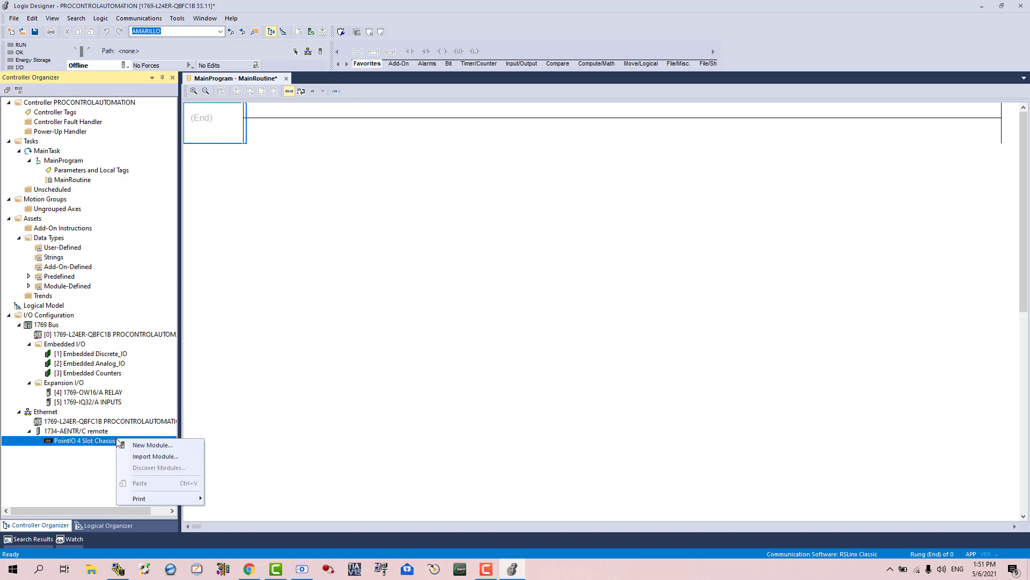
{"action": "left_click", "coordinate": [135, 445]}
{"action": "left_click", "coordinate": [261, 118]}
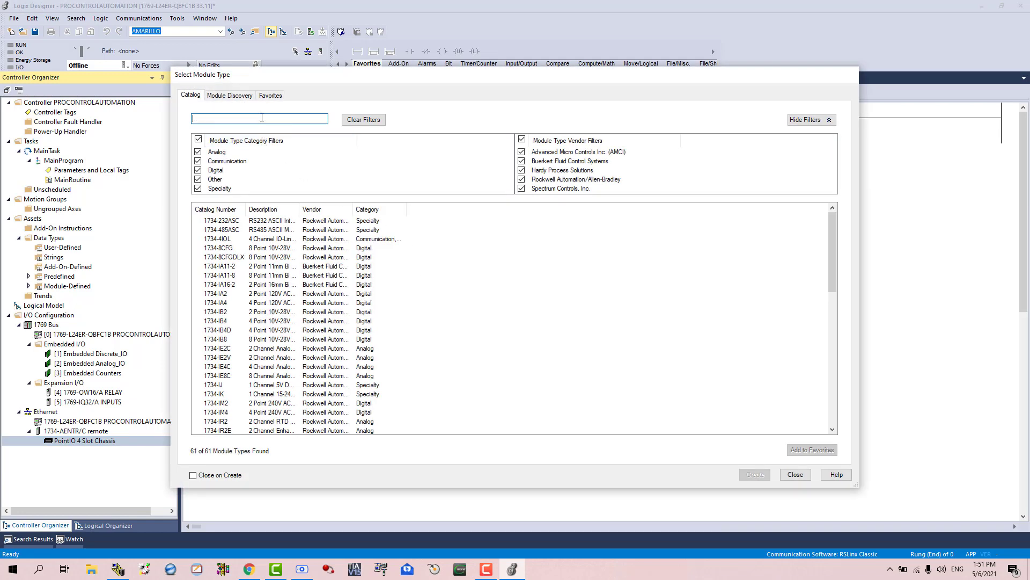
{"action": "type", "text": "iq"}
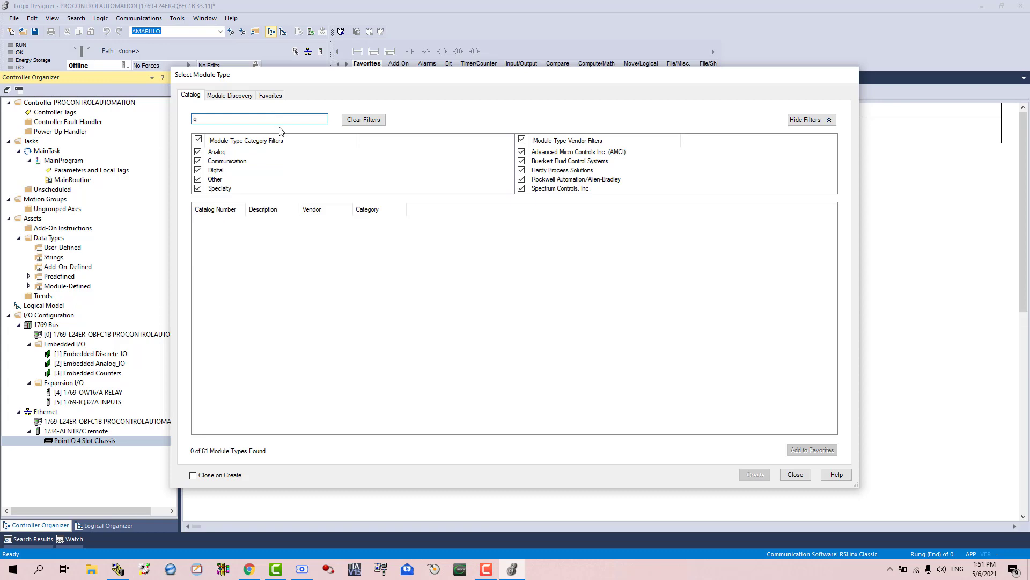
{"action": "key", "text": "BackSpace"}
{"action": "key", "text": "BackSpace"}
{"action": "type", "text": "ib"}
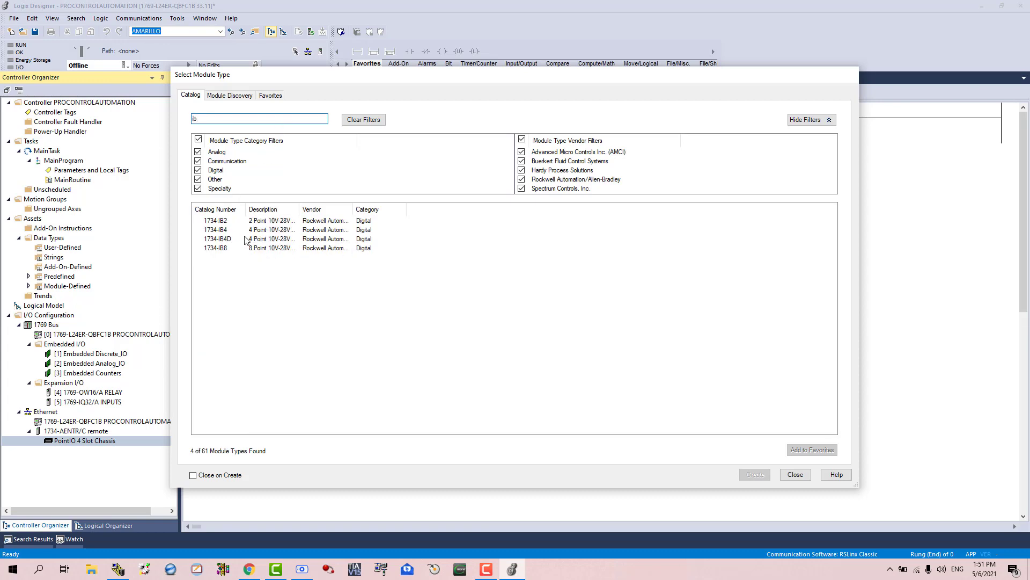
{"action": "left_click", "coordinate": [226, 250]}
{"action": "double_click", "coordinate": [228, 253]}
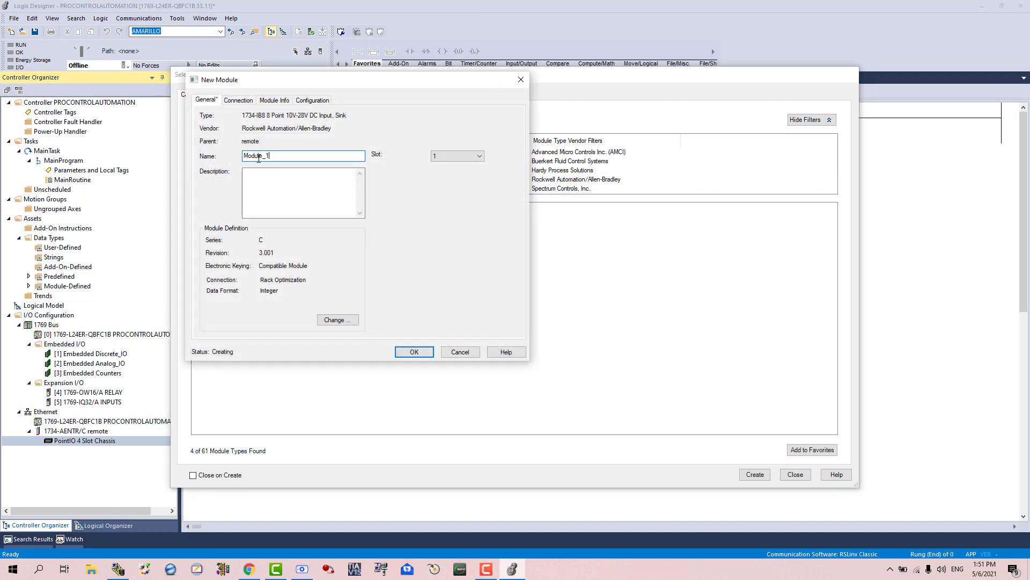
Expand the 1734-AENTR's PointIO backplane in RSLinx Classic and check the device properties of the 1734-IB8 in slot 01.
{"action": "key", "text": "alt+Tab"}
{"action": "key", "text": "alt+Tab"}
{"action": "key", "text": "alt+Tab"}
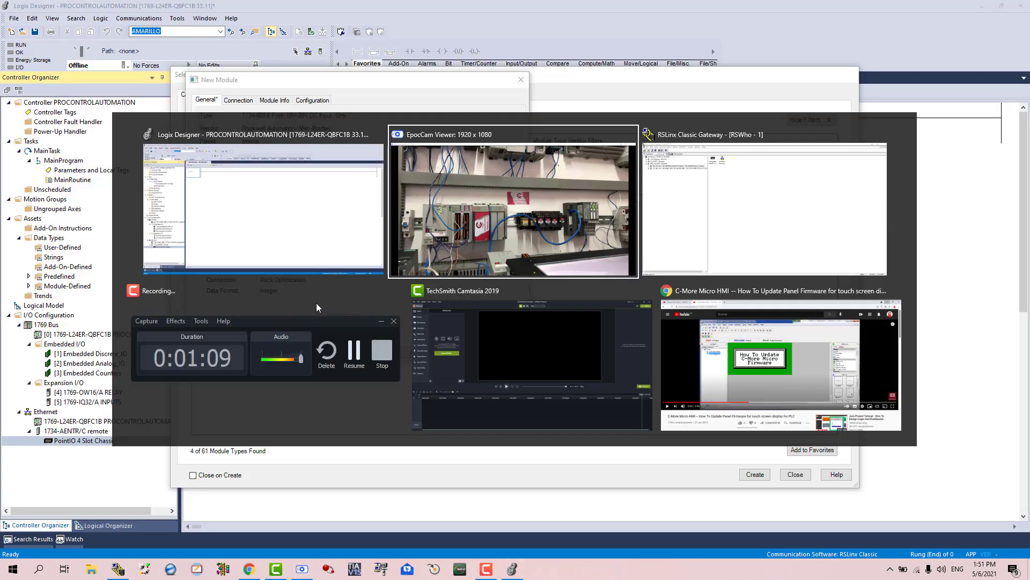
{"action": "key", "text": "alt+Tab"}
{"action": "left_click", "coordinate": [27, 97]}
{"action": "left_click", "coordinate": [37, 107]}
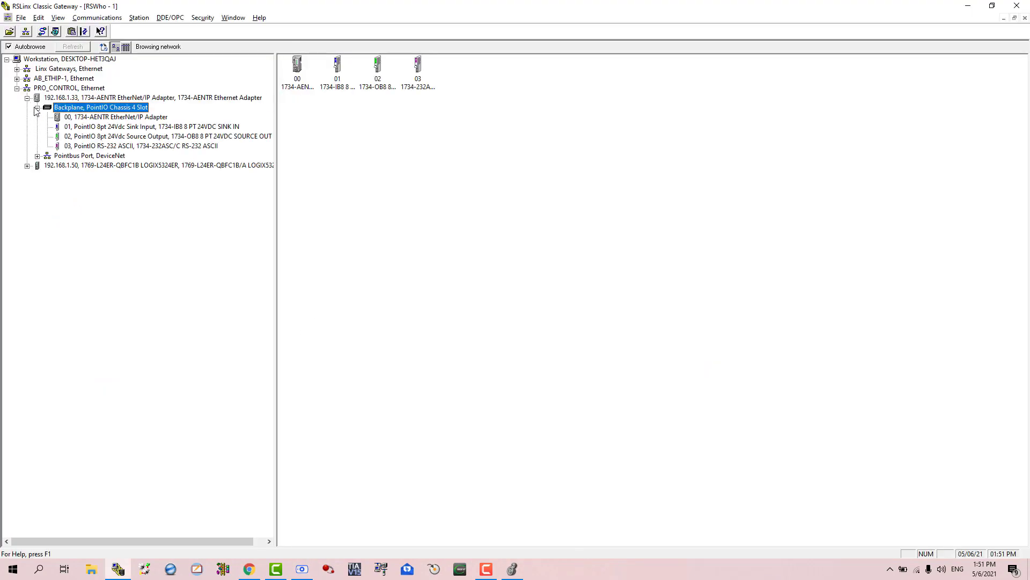
{"action": "right_click", "coordinate": [174, 127]}
{"action": "left_click", "coordinate": [249, 194]}
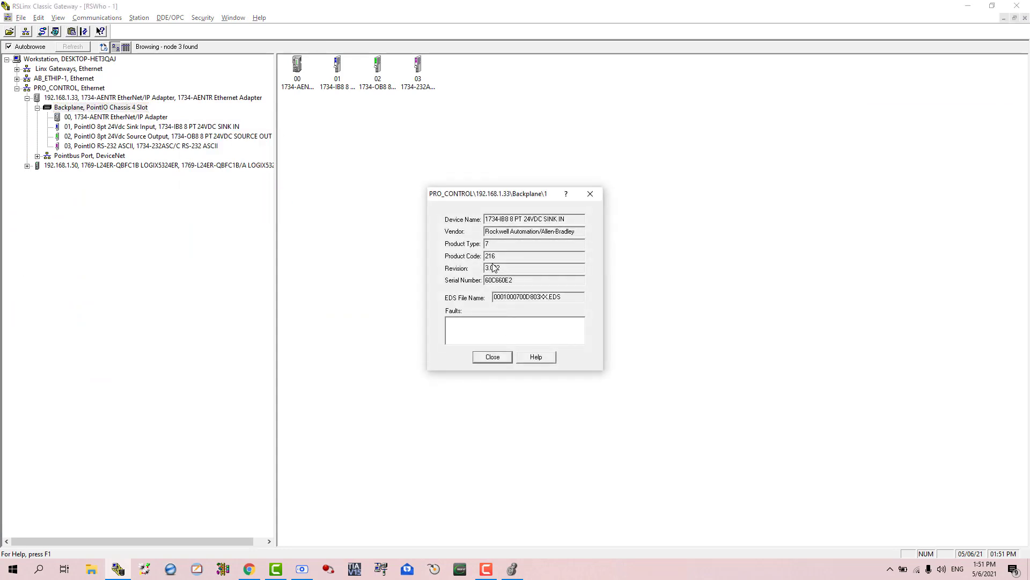
{"action": "left_click", "coordinate": [492, 357]}
Check the device properties of the 1734-OB8 in slot 02 and the 1734-232ASC in slot 03.
{"action": "right_click", "coordinate": [198, 138]}
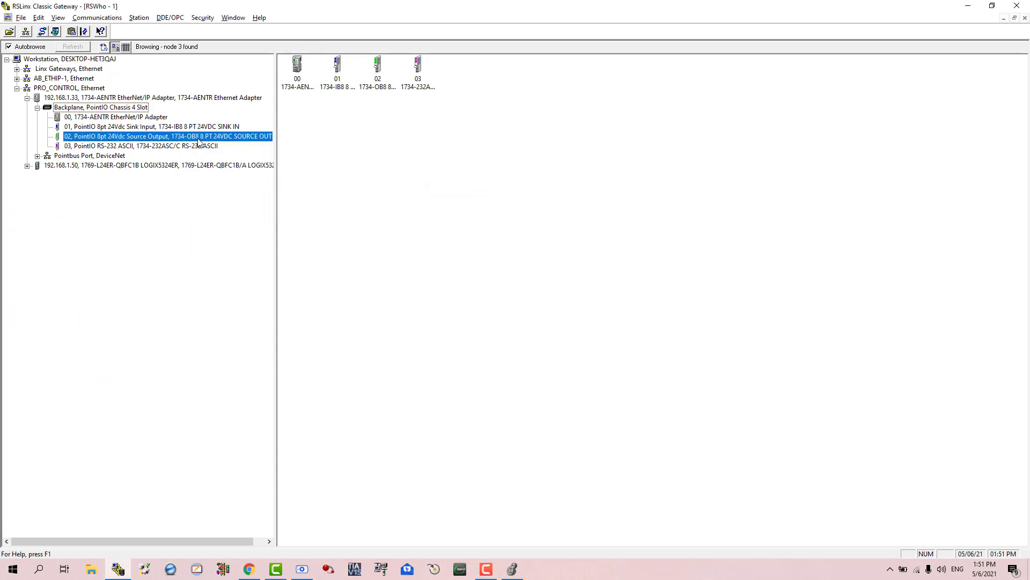
{"action": "left_click", "coordinate": [252, 200]}
{"action": "left_click", "coordinate": [492, 356]}
{"action": "right_click", "coordinate": [204, 145]}
{"action": "left_click", "coordinate": [222, 206]}
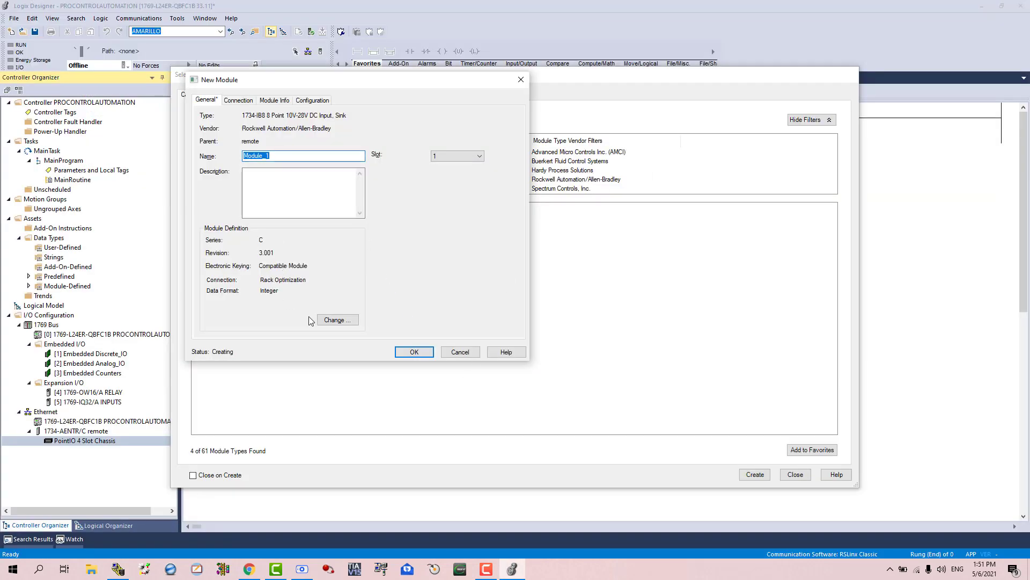
Create the 1734-IB8 as Module_1 in slot 1, and add a 1734-OB8 relay output module named Module_2 in slot 2.
{"action": "left_click", "coordinate": [414, 351]}
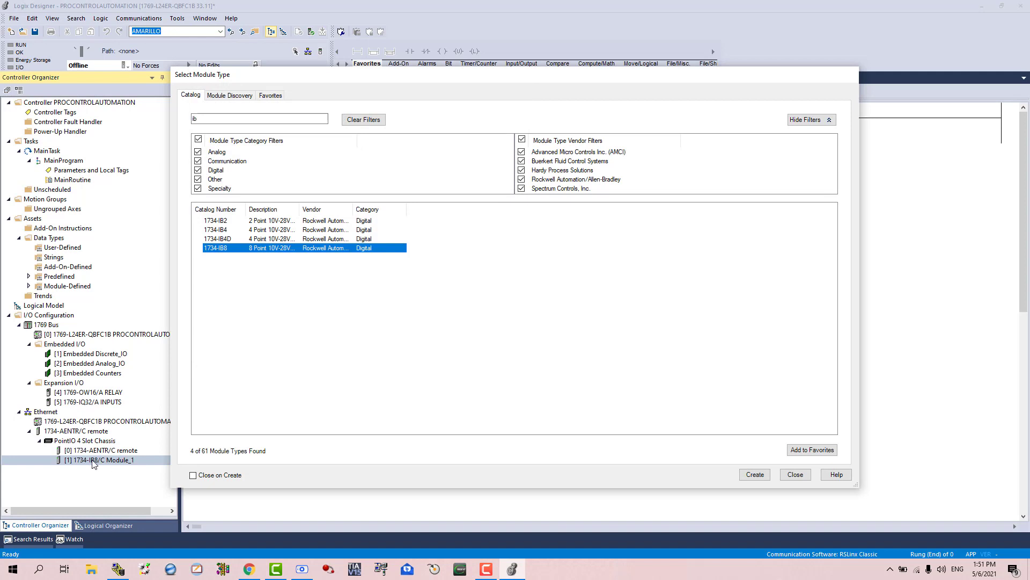
{"action": "left_click_drag", "start_coordinate": [235, 120], "coordinate": [126, 120]}
{"action": "type", "text": "ob8"}
{"action": "double_click", "coordinate": [294, 221]}
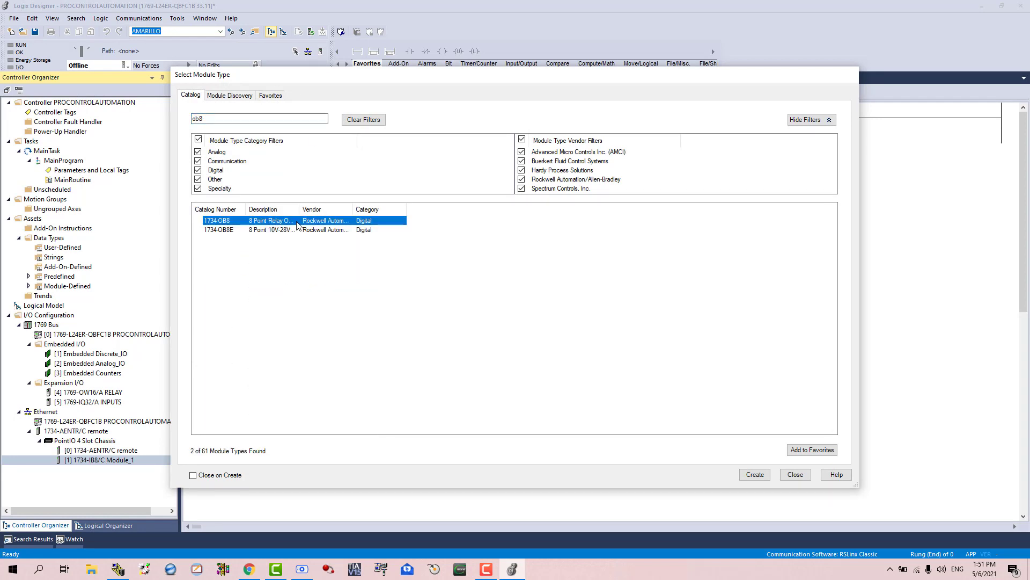
{"action": "type", "text": "Module_2"}
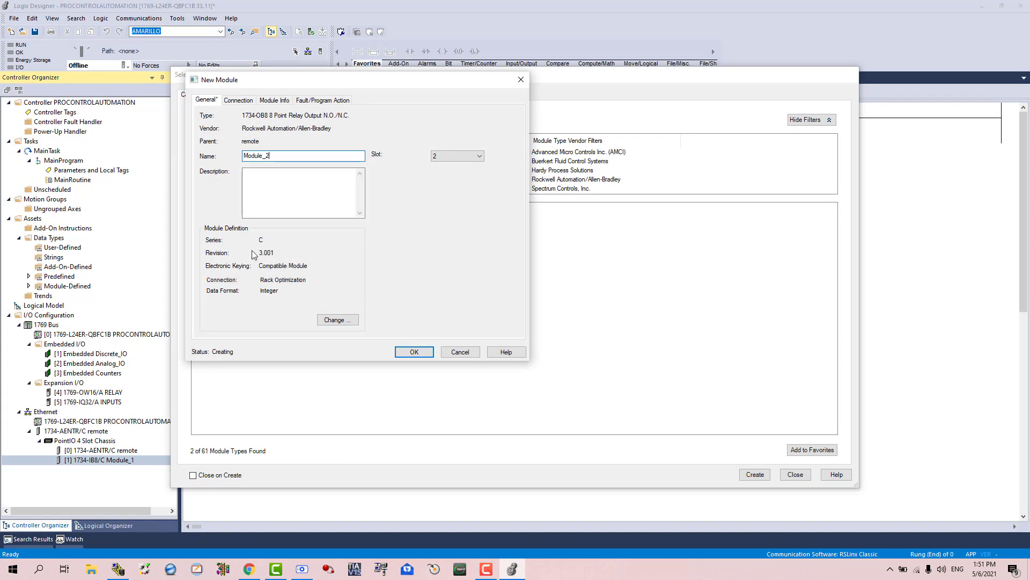
{"action": "left_click", "coordinate": [415, 352]}
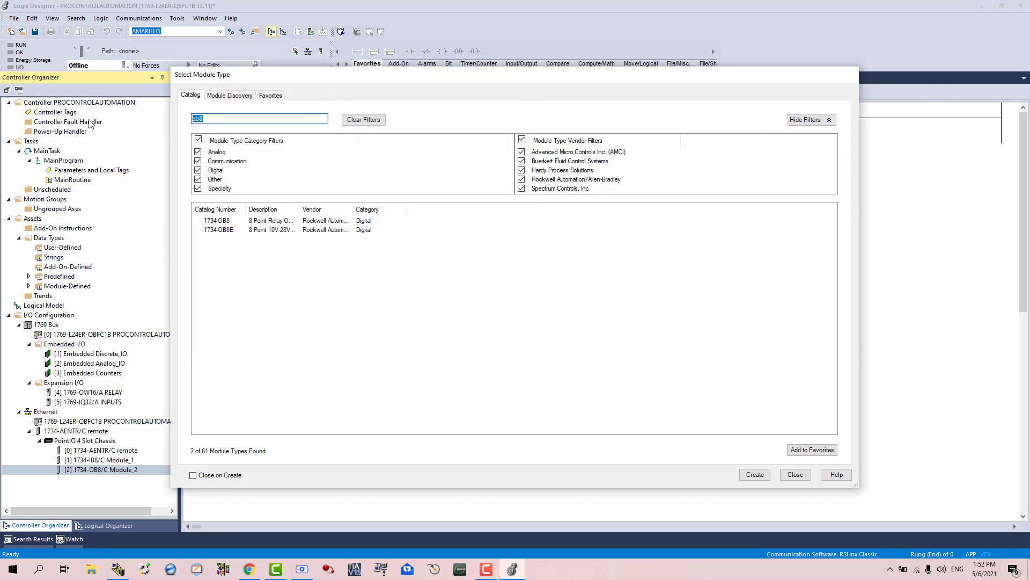
Add a 1734-232ASC interface named Module_3 in slot 3 with electronic keying set to Disable Keying, and close the module catalog.
{"action": "type", "text": "232"}
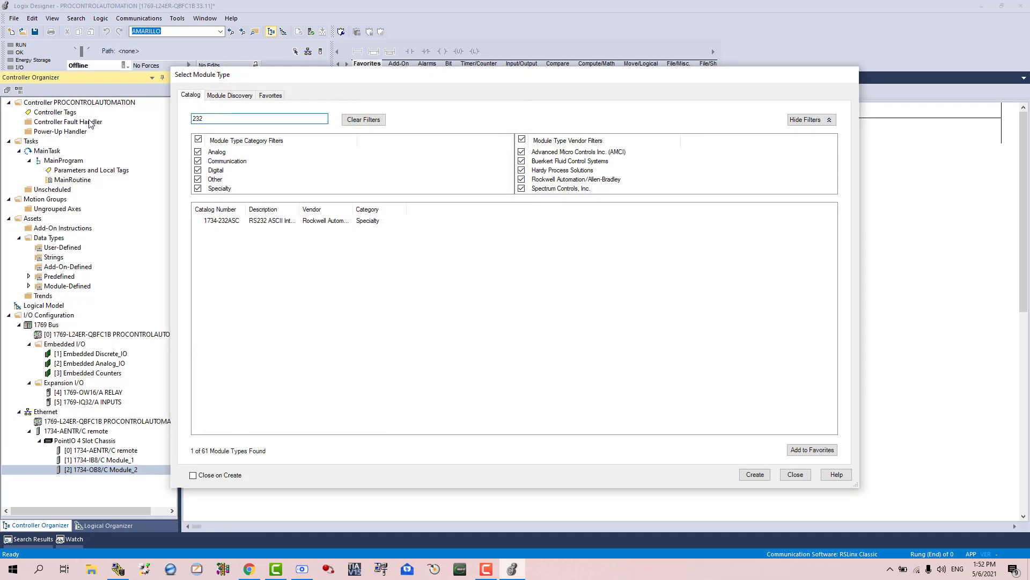
{"action": "double_click", "coordinate": [242, 222]}
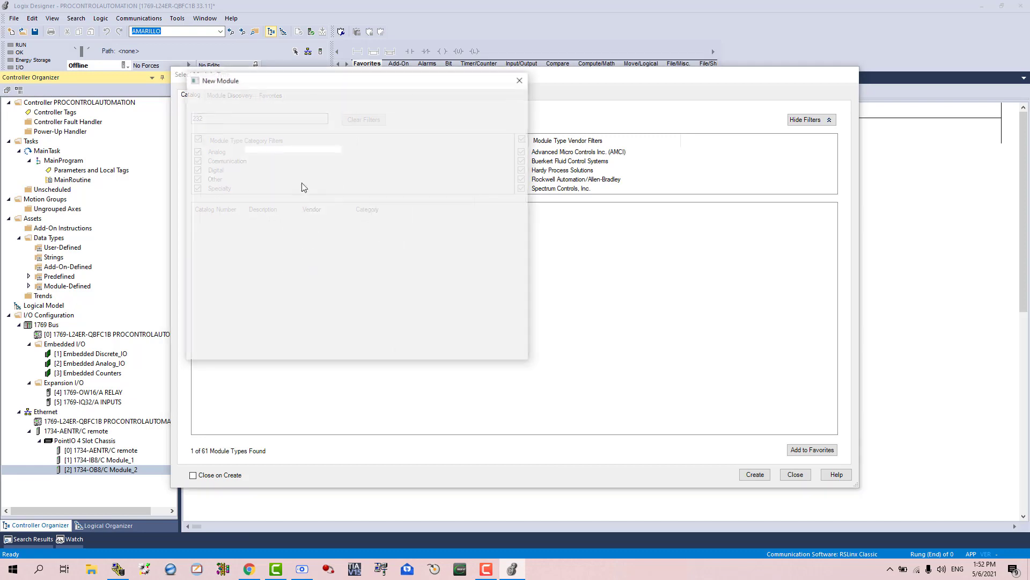
{"action": "type", "text": "Module_3"}
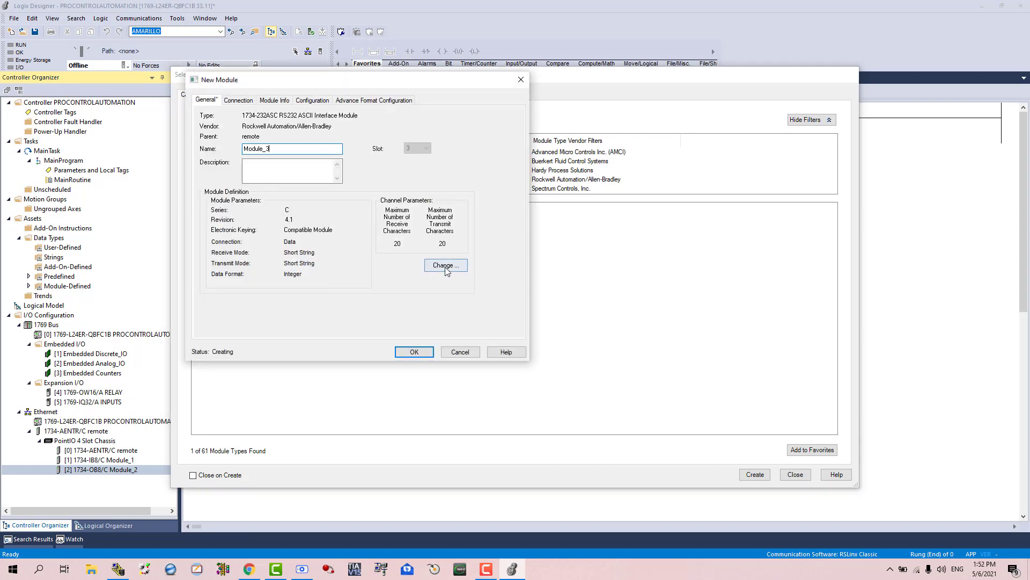
{"action": "left_click", "coordinate": [445, 265]}
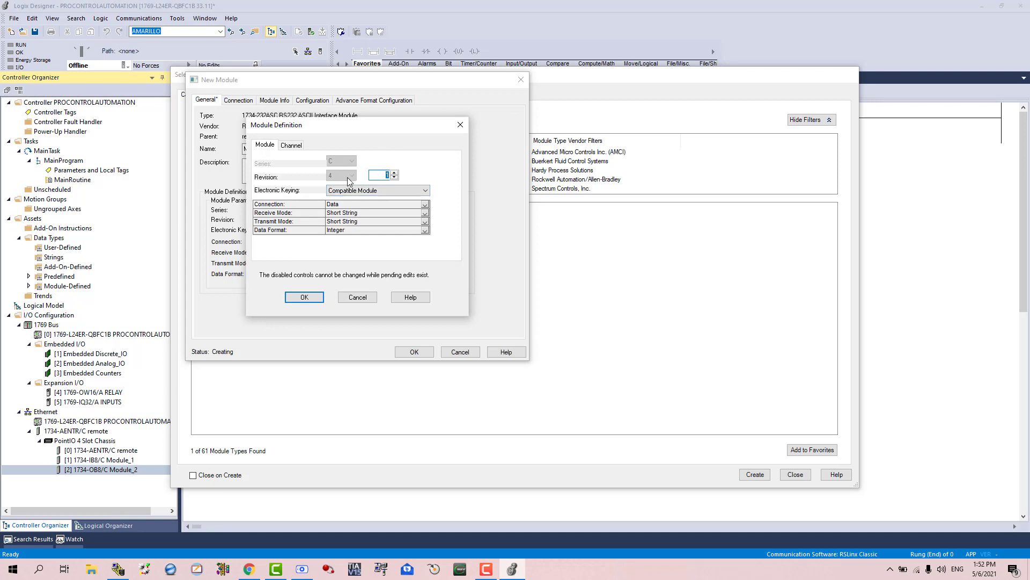
{"action": "left_click", "coordinate": [375, 191]}
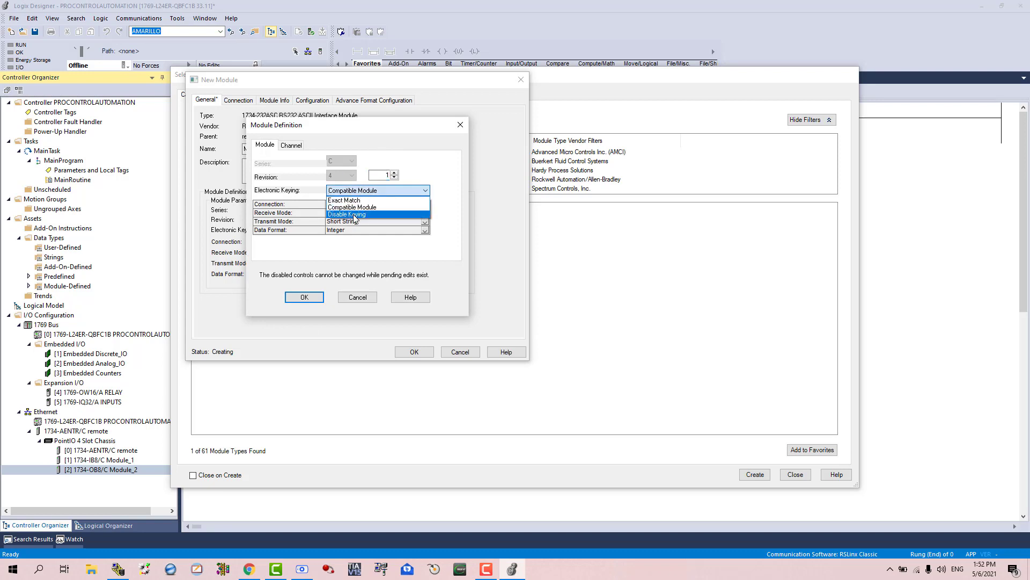
{"action": "left_click", "coordinate": [369, 214]}
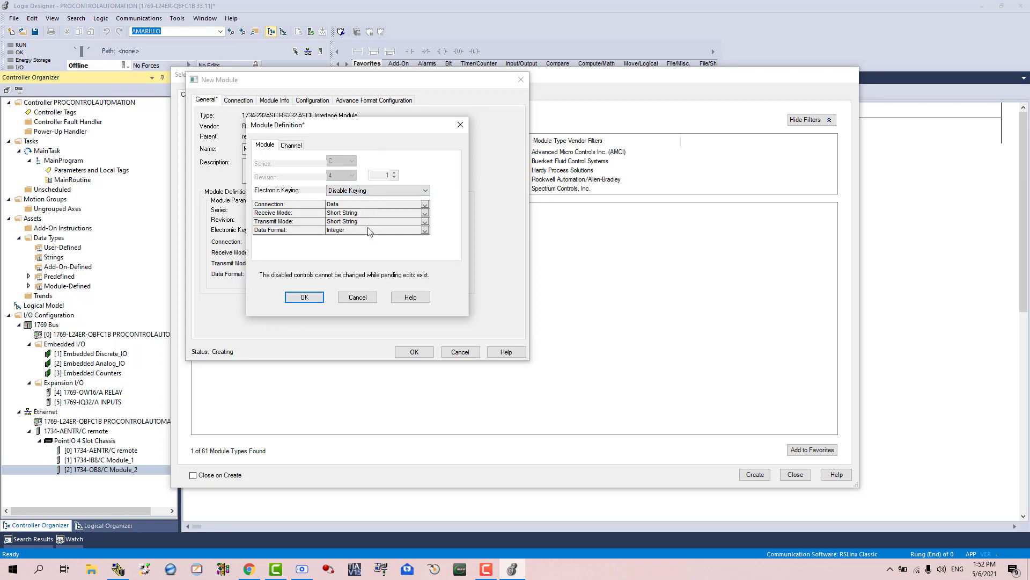
{"action": "left_click", "coordinate": [304, 297]}
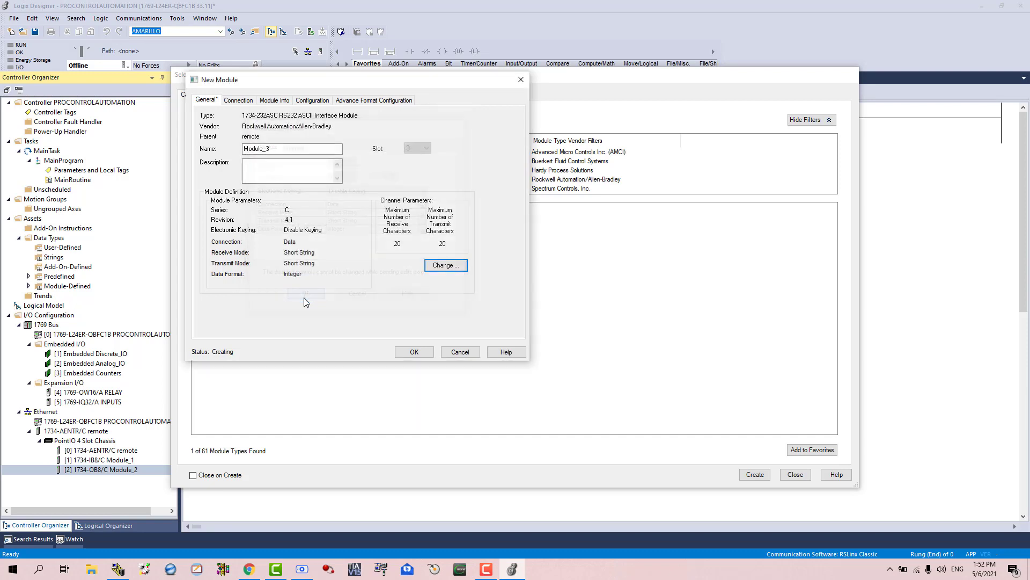
{"action": "left_click", "coordinate": [415, 353]}
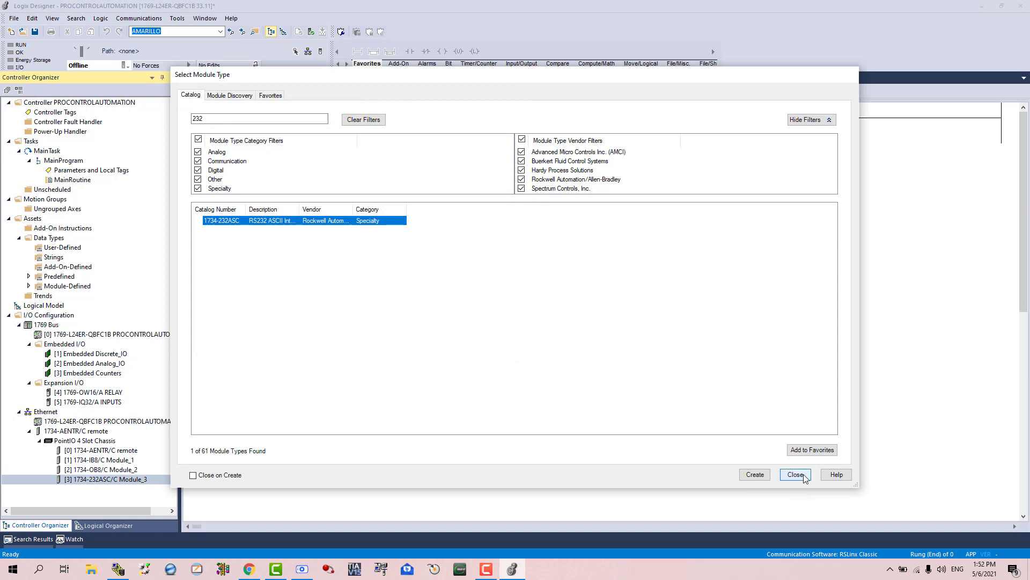
{"action": "left_click", "coordinate": [804, 475]}
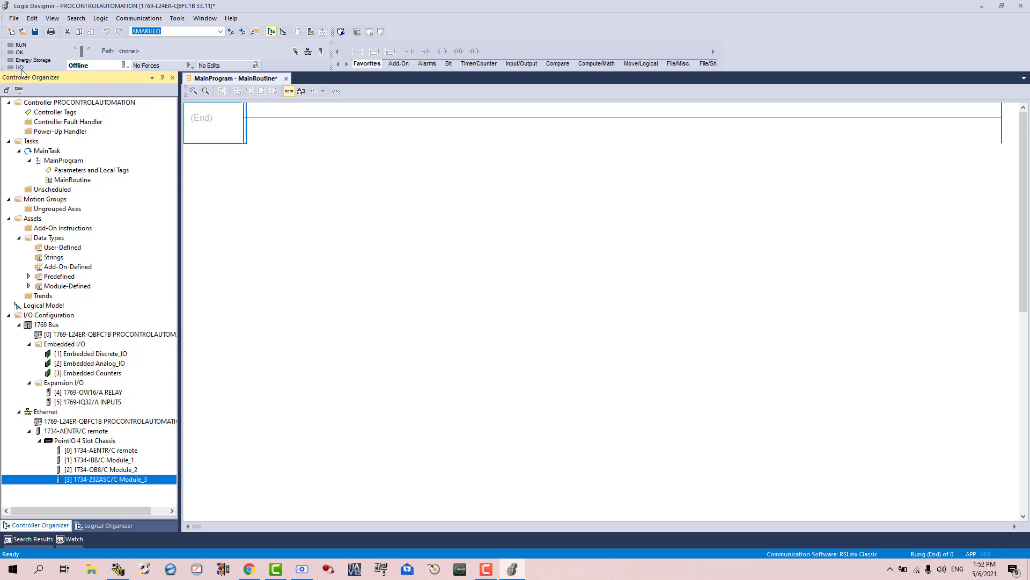
Browse the PRO_CONTROL Ethernet driver for the 1769-L24ER-QBFC1B at 192.168.1.50 and set it as the project path.
{"action": "left_click", "coordinate": [141, 20]}
{"action": "left_click", "coordinate": [145, 31]}
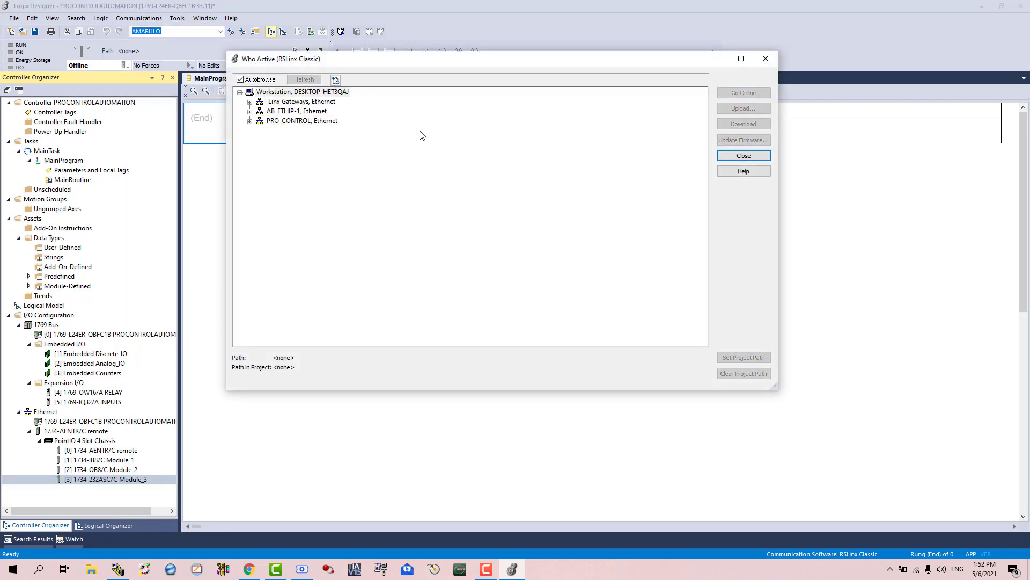
{"action": "left_click", "coordinate": [251, 121]}
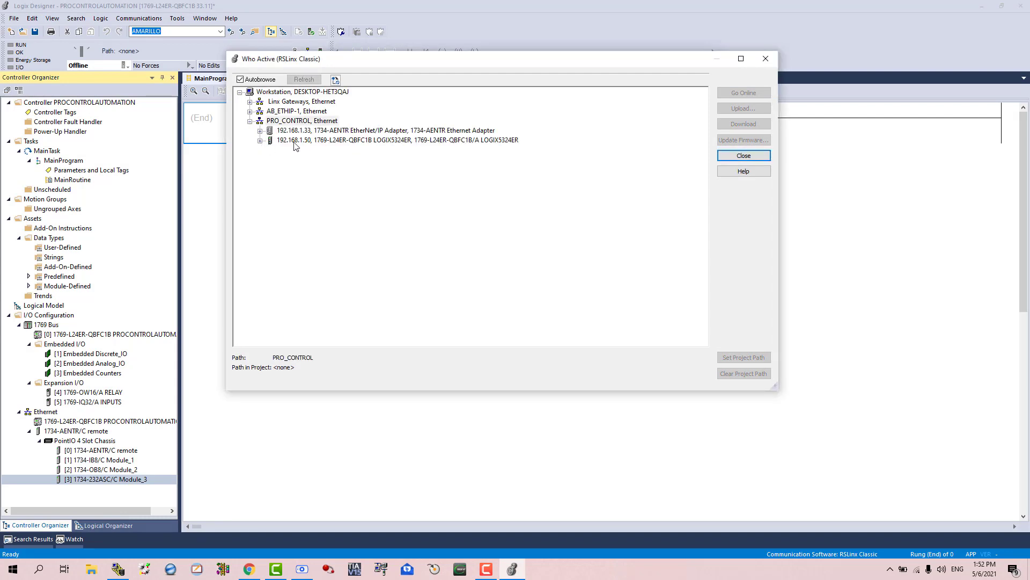
{"action": "left_click", "coordinate": [391, 140]}
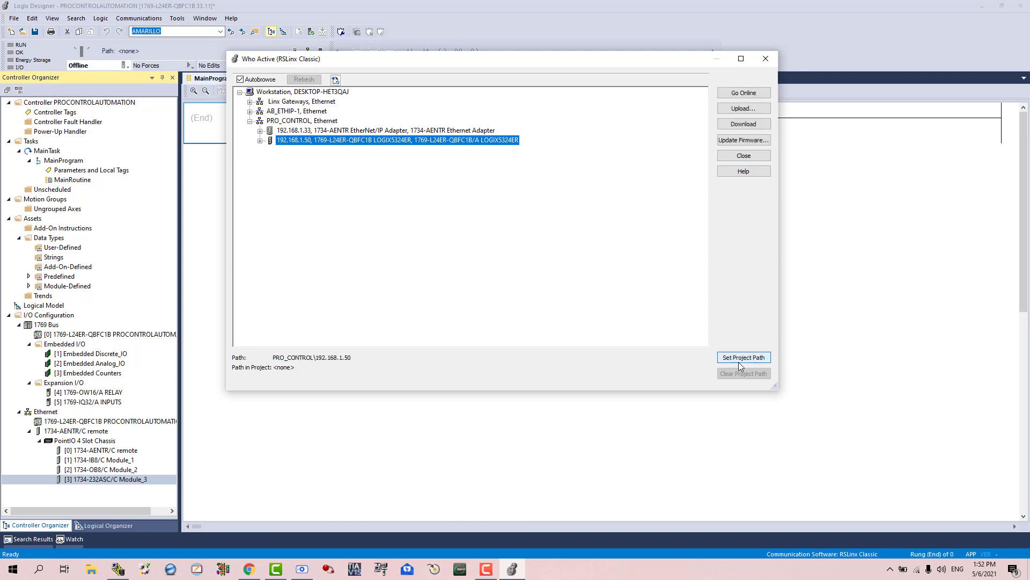
{"action": "left_click", "coordinate": [756, 359]}
{"action": "left_click", "coordinate": [756, 359]}
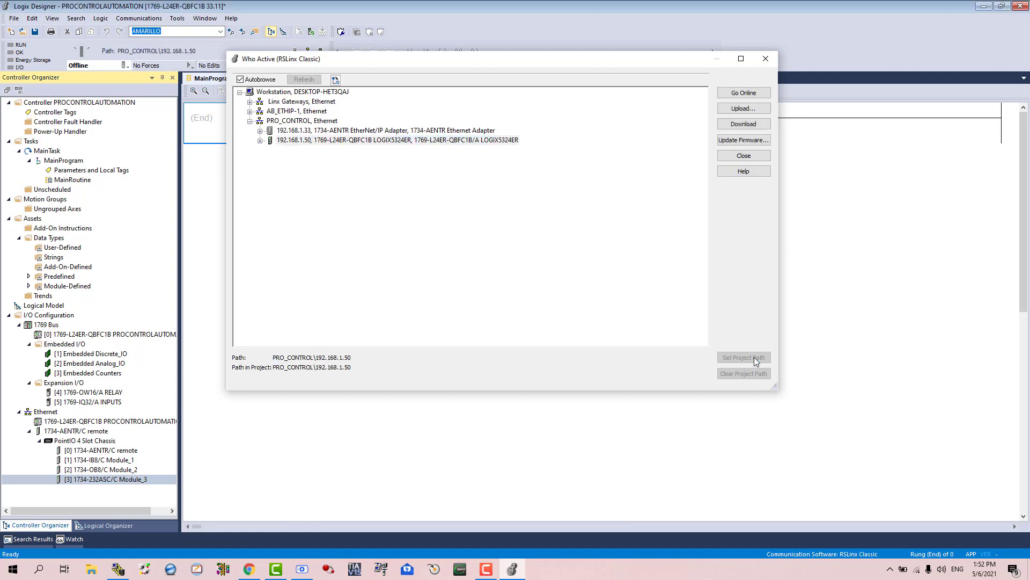
Download the PROCONTROLAUTOMATION project to the controller and change its mode back to Remote Run.
{"action": "left_click", "coordinate": [745, 124]}
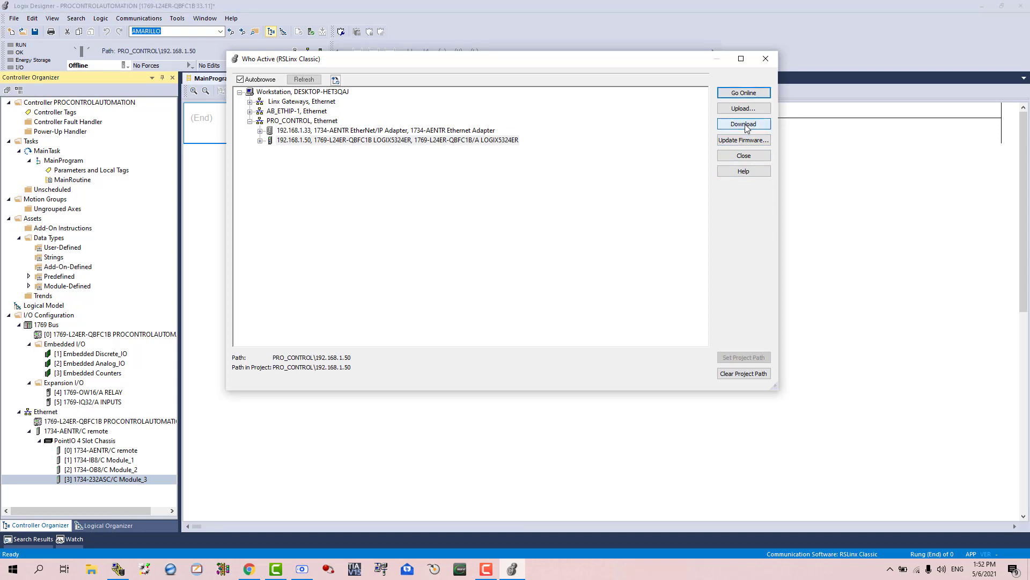
{"action": "left_click", "coordinate": [745, 125]}
{"action": "left_click", "coordinate": [745, 125]}
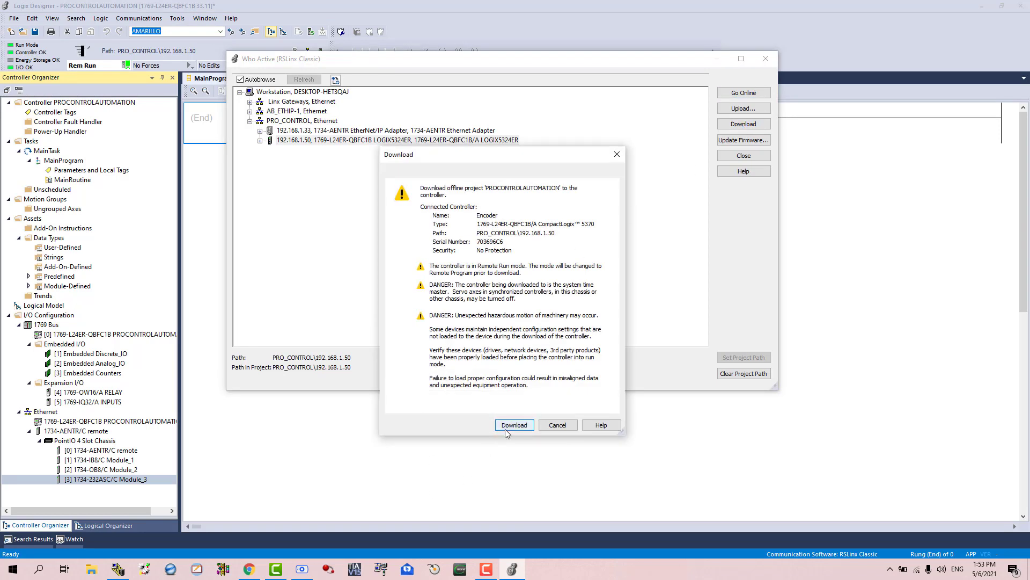
{"action": "left_click", "coordinate": [505, 429]}
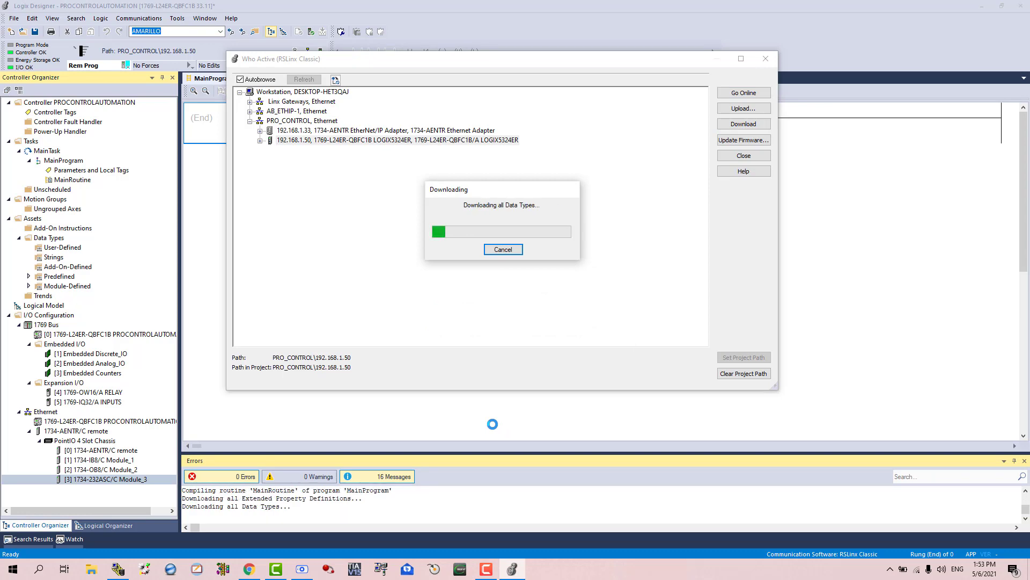
{"action": "left_click", "coordinate": [302, 569]}
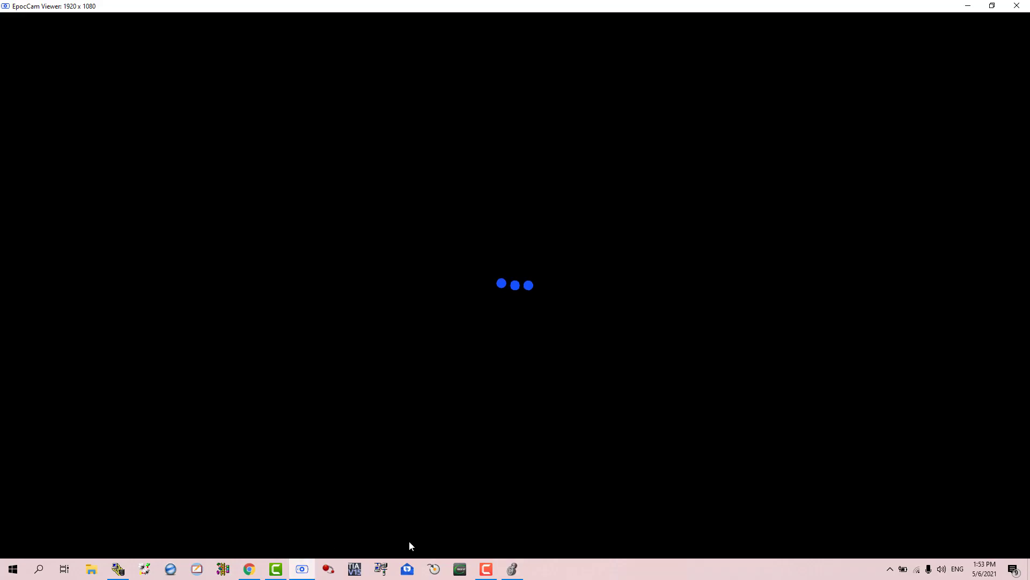
{"action": "left_click", "coordinate": [968, 6]}
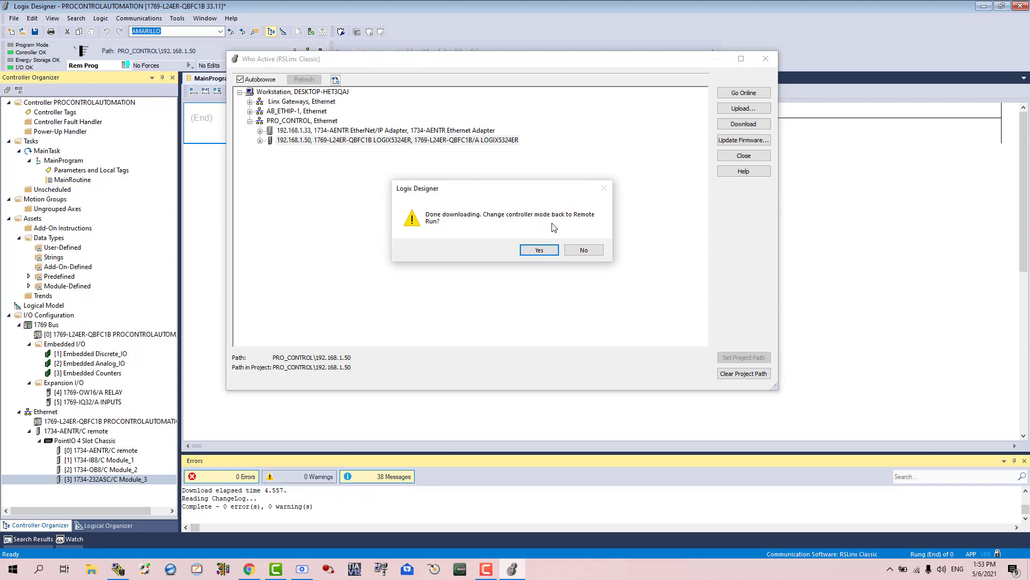
{"action": "left_click", "coordinate": [542, 249]}
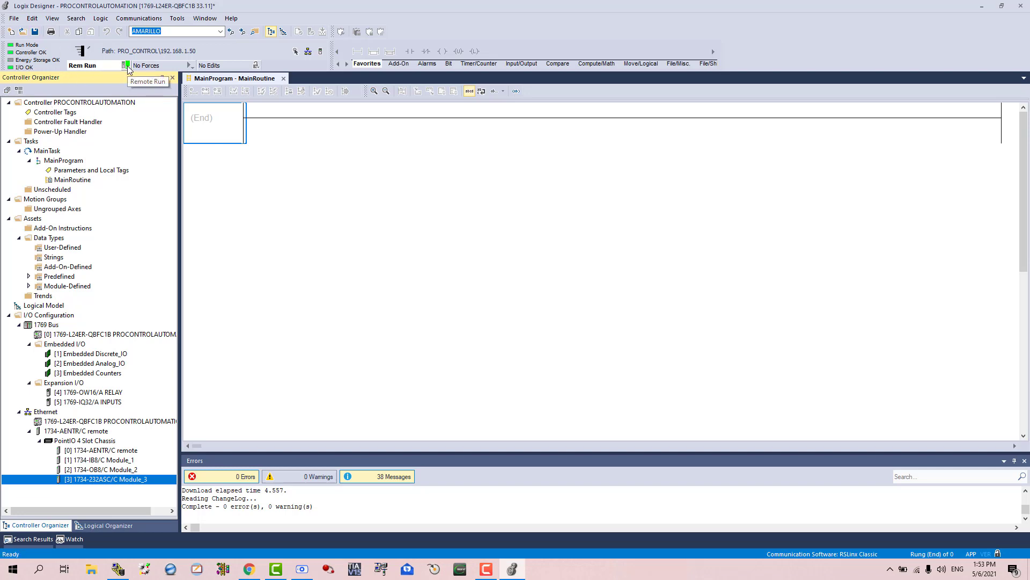
{"action": "double_click", "coordinate": [72, 180]}
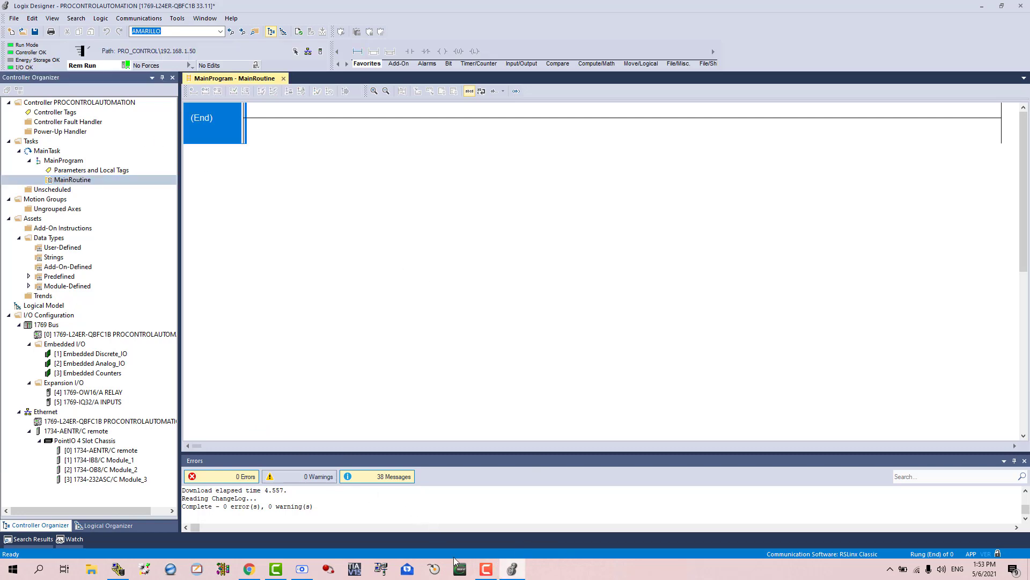
{"action": "left_click", "coordinate": [486, 569]}
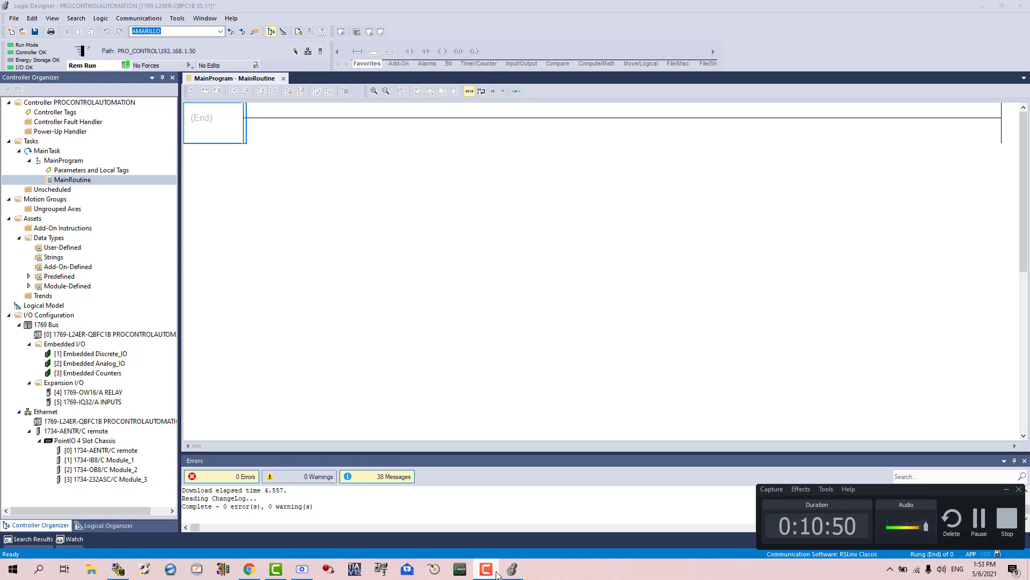
{"action": "left_click", "coordinate": [978, 523]}
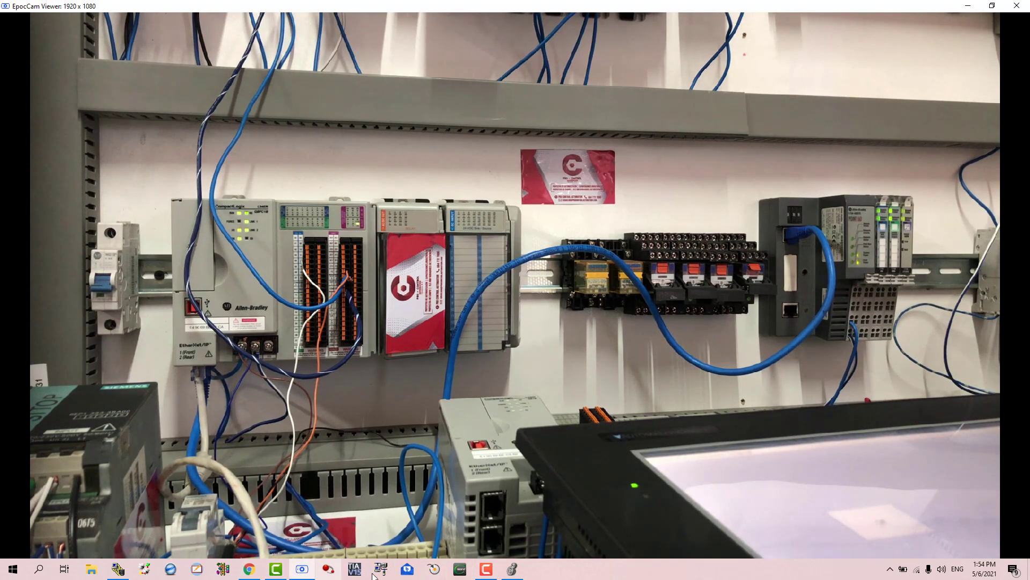
Open the project's controller tags in Logix Designer and expand Local:1:O down to the individual bits of Local:1:O.Data.
{"action": "left_click", "coordinate": [513, 572]}
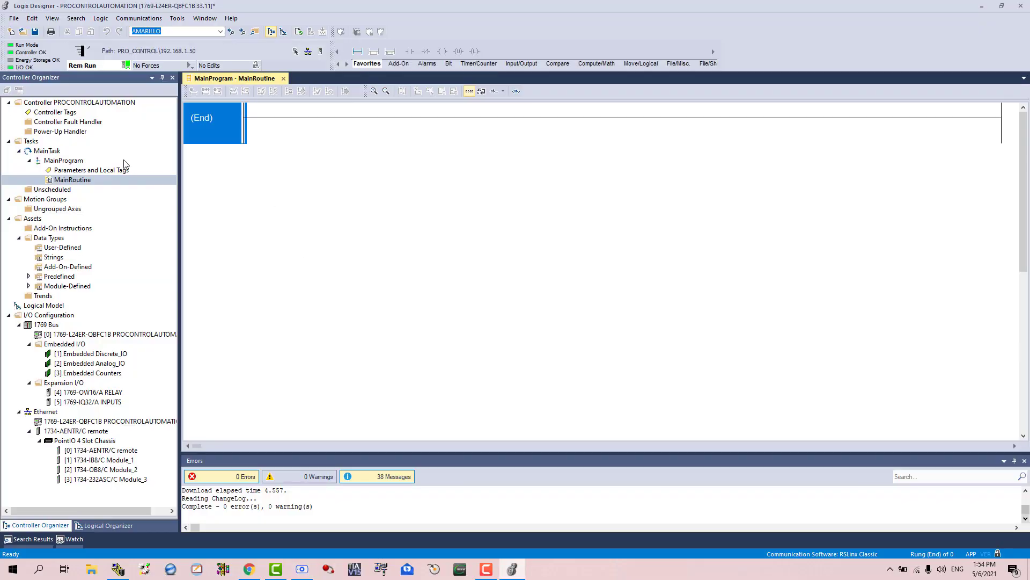
{"action": "double_click", "coordinate": [54, 113]}
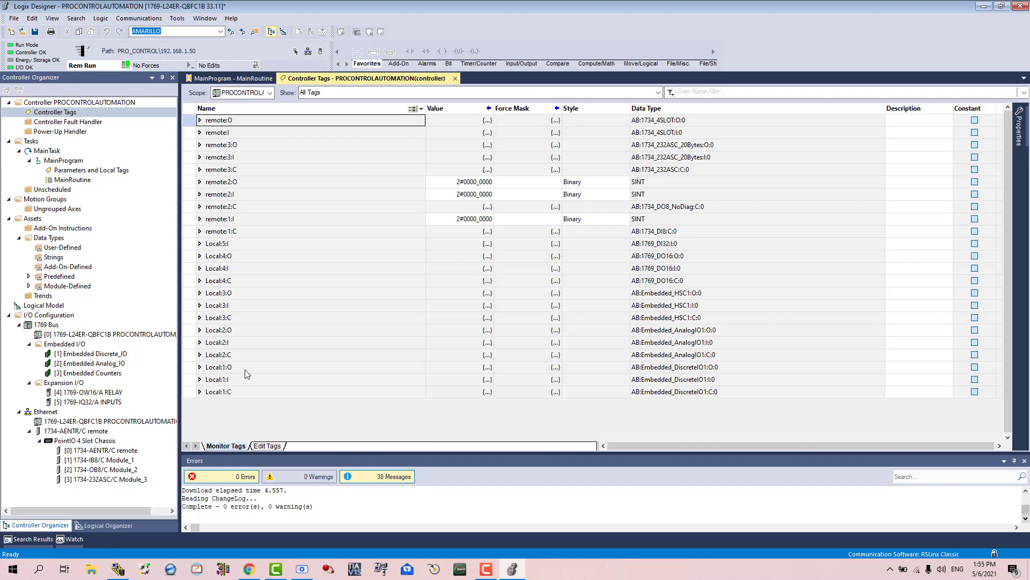
{"action": "left_click", "coordinate": [200, 367]}
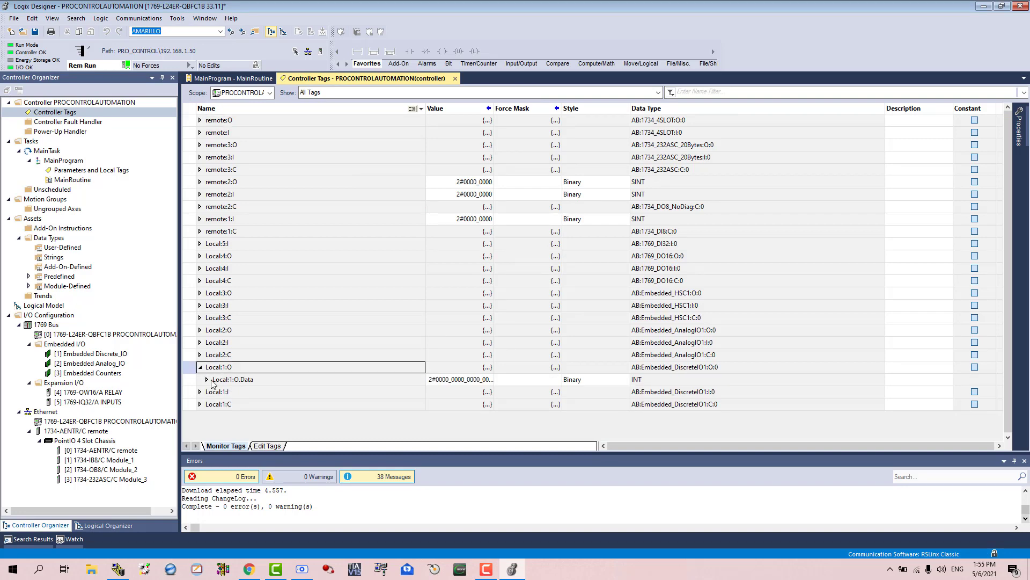
{"action": "left_click", "coordinate": [207, 380]}
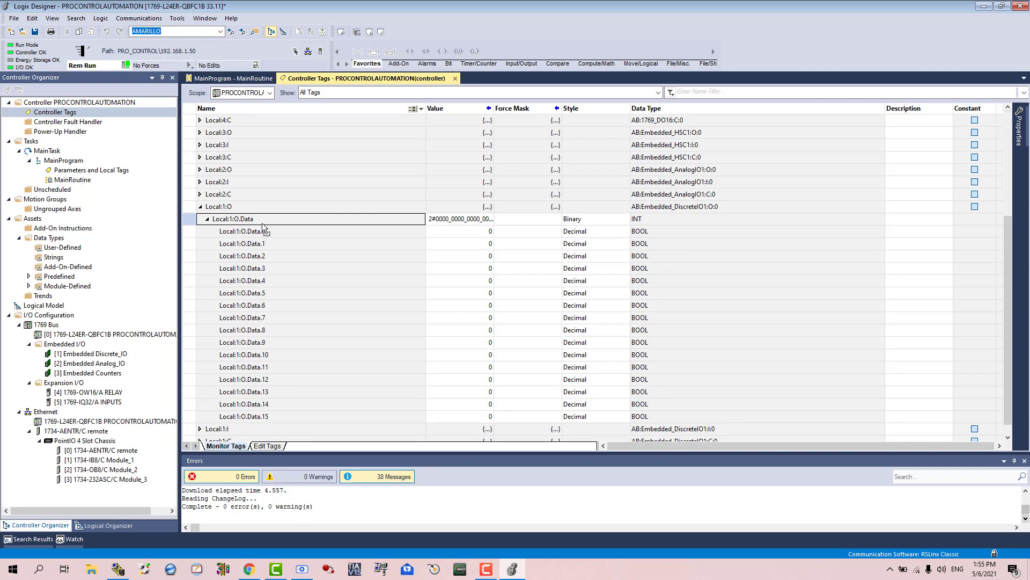
Set all bits of the embedded discrete outputs, Local:1:O.Data.0 through Local:1:O.Data.15, to 1.
{"action": "left_click", "coordinate": [473, 234]}
{"action": "type", "text": "1"}
{"action": "key", "text": "Return"}
{"action": "type", "text": "1"}
{"action": "key", "text": "Return"}
{"action": "type", "text": "1"}
{"action": "key", "text": "Return"}
{"action": "type", "text": "1"}
{"action": "key", "text": "Return"}
{"action": "type", "text": "1"}
{"action": "key", "text": "Return"}
{"action": "key", "text": "1"}
{"action": "key", "text": "Return"}
{"action": "key", "text": "1"}
{"action": "key", "text": "Return"}
{"action": "key", "text": "1"}
{"action": "key", "text": "Return"}
{"action": "key", "text": "1"}
{"action": "key", "text": "Return"}
{"action": "key", "text": "1"}
{"action": "key", "text": "Return"}
{"action": "key", "text": "1"}
{"action": "key", "text": "Return"}
{"action": "key", "text": "1"}
{"action": "key", "text": "Return"}
{"action": "key", "text": "1"}
{"action": "key", "text": "Return"}
{"action": "type", "text": "1"}
{"action": "key", "text": "Return"}
{"action": "type", "text": "1"}
{"action": "key", "text": "Return"}
{"action": "type", "text": "1"}
{"action": "left_click", "coordinate": [463, 234]}
{"action": "scroll", "coordinate": [213, 182], "scroll_direction": "up", "scroll_amount": 2}
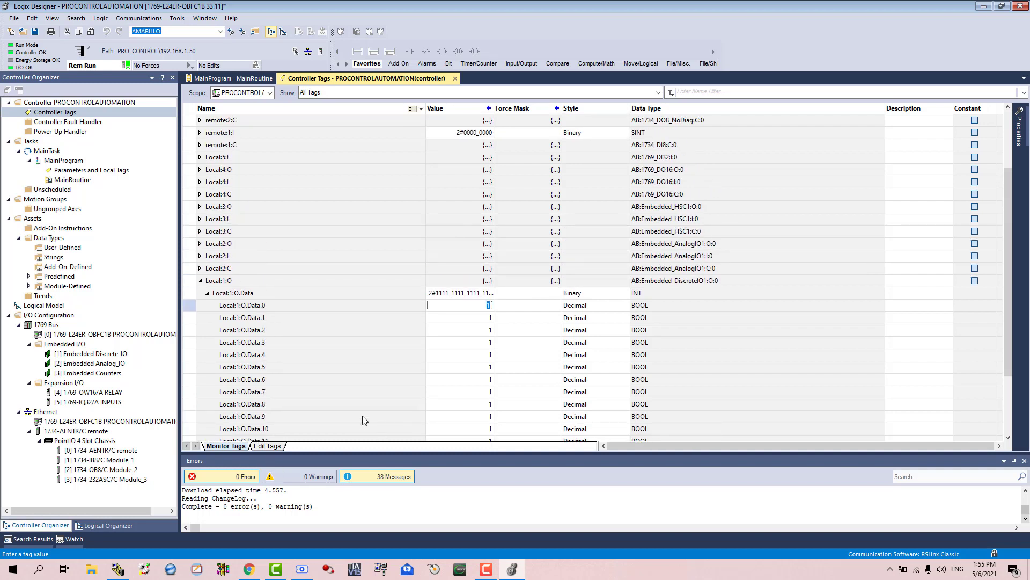
Check the embedded discrete output indicators on the physical controller in EpocCam Viewer and review the remaining module tags.
{"action": "left_click", "coordinate": [306, 570]}
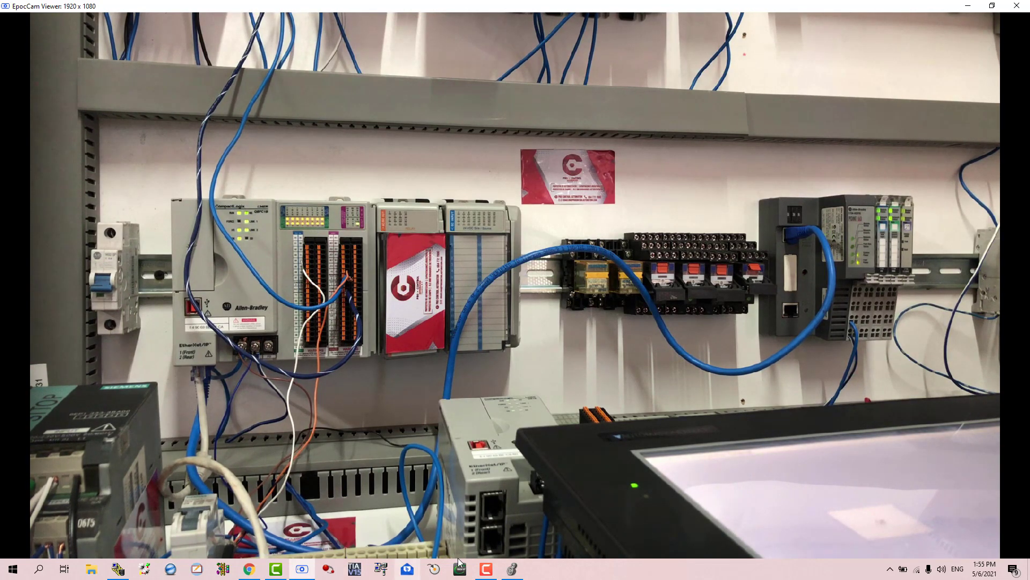
{"action": "left_click", "coordinate": [512, 569]}
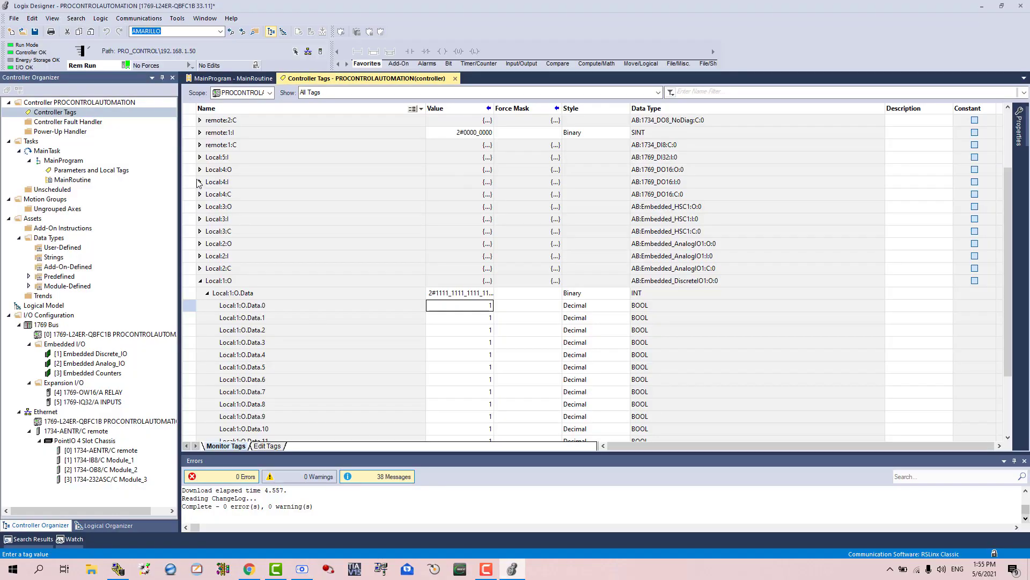
{"action": "scroll", "coordinate": [204, 196], "scroll_direction": "up", "scroll_amount": 3}
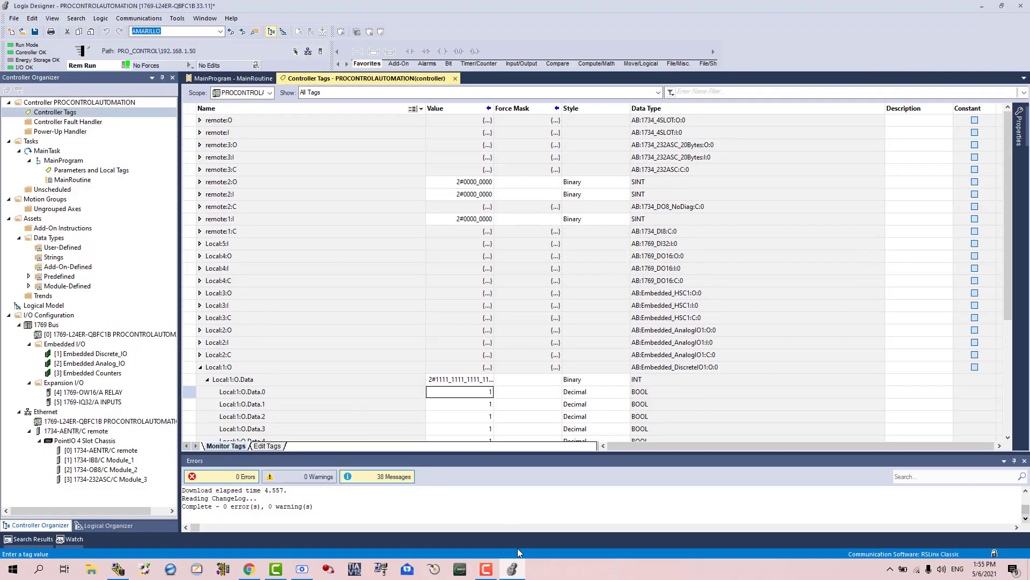
{"action": "left_click", "coordinate": [512, 569]}
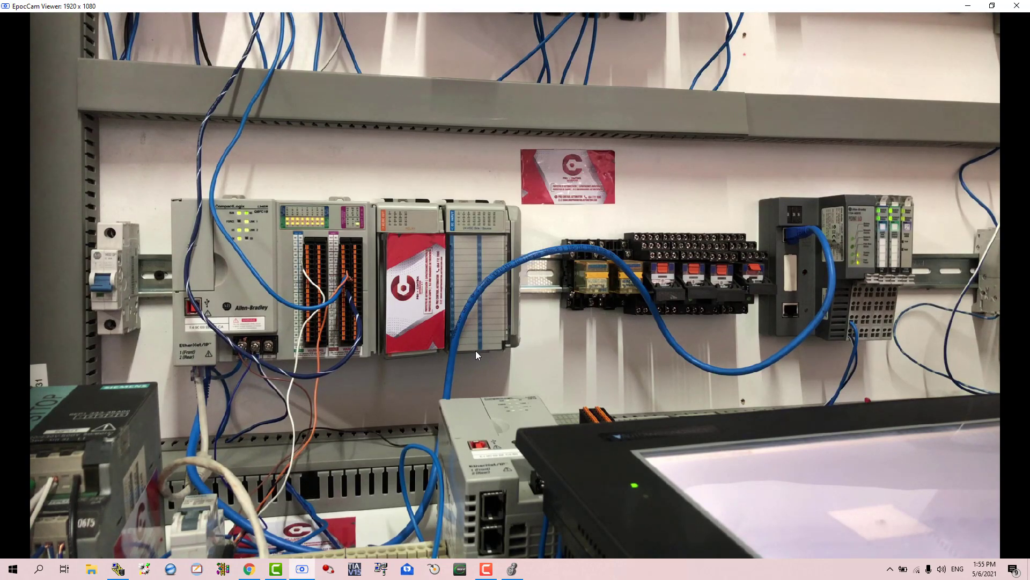
Switch to Logix Designer, expand the remote:2:O tag and set all its bits, remote:2:O.0 through remote:2:O.7, to 1.
{"action": "left_click", "coordinate": [512, 569]}
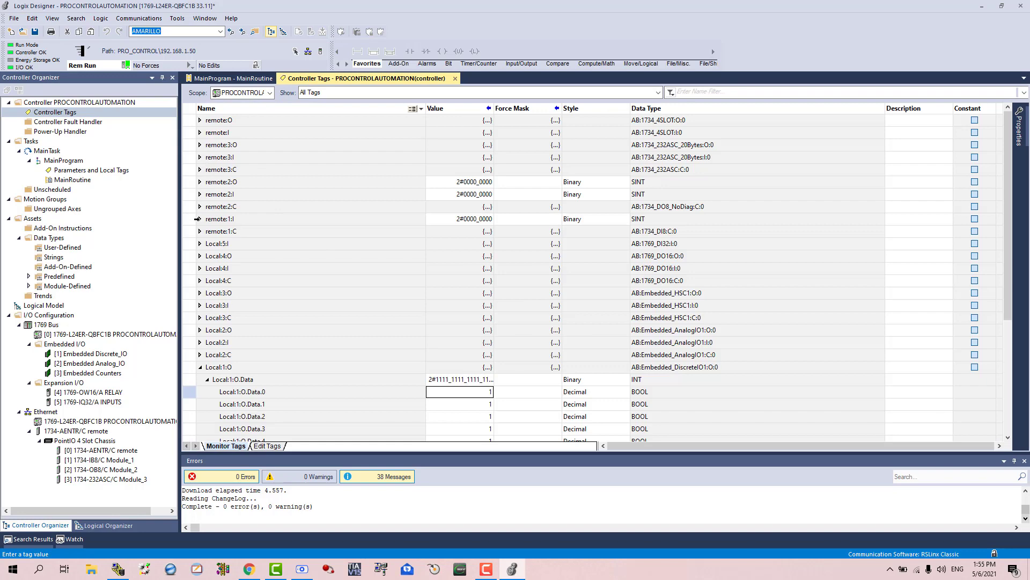
{"action": "left_click", "coordinate": [200, 182]}
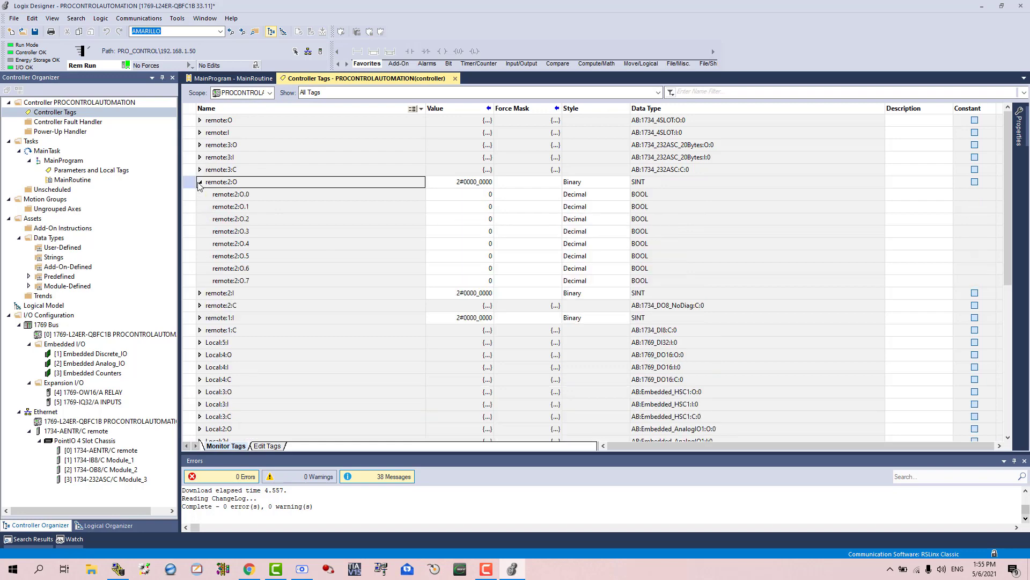
{"action": "left_click", "coordinate": [486, 195]}
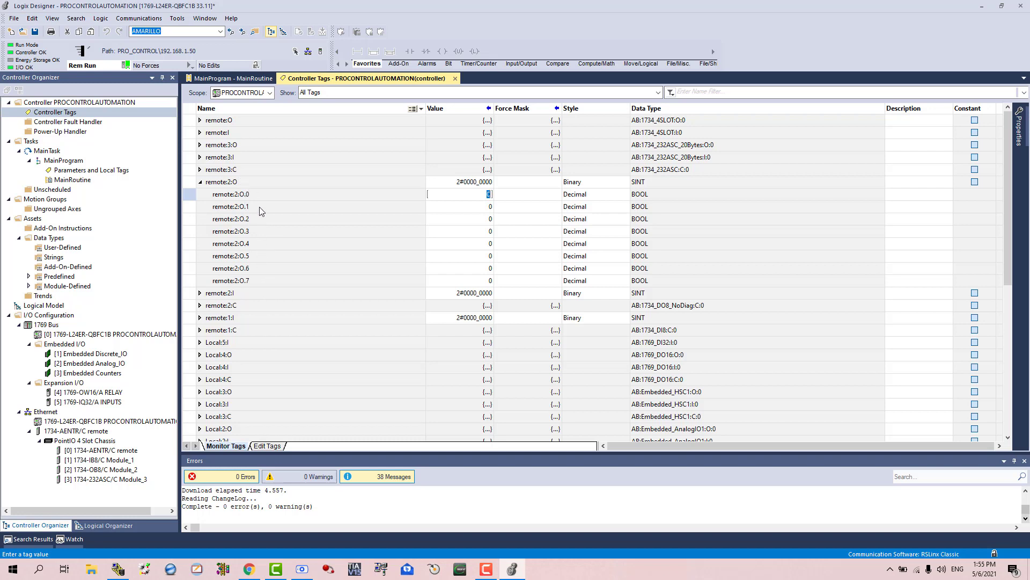
{"action": "type", "text": "1 1 1 1 1 0 1 "}
{"action": "type", "text": "1"}
{"action": "left_click", "coordinate": [475, 210]}
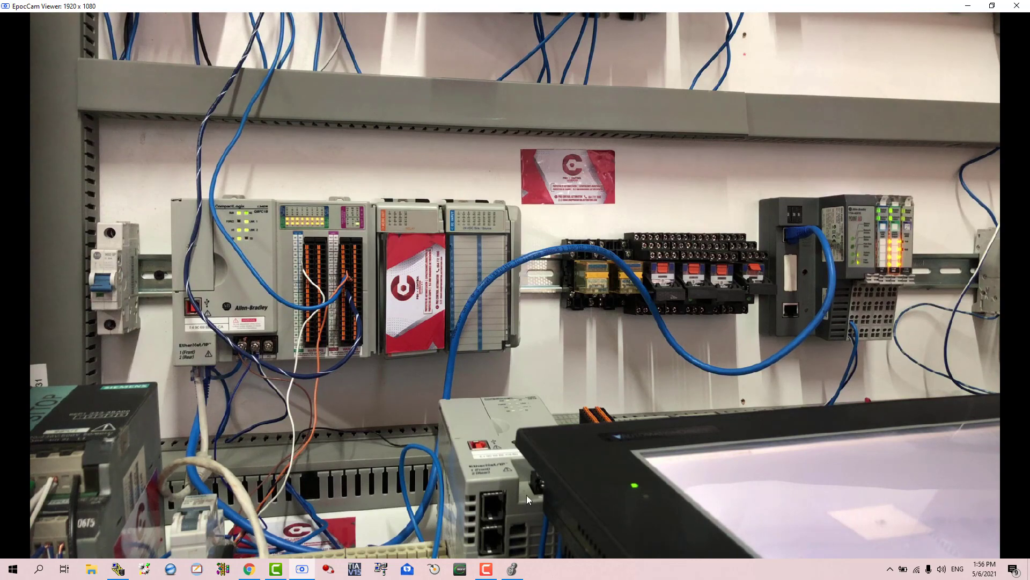
Return from EpocCam Viewer to Logix Designer and open the MainRoutine ladder logic of MainProgram.
{"action": "left_click", "coordinate": [519, 568]}
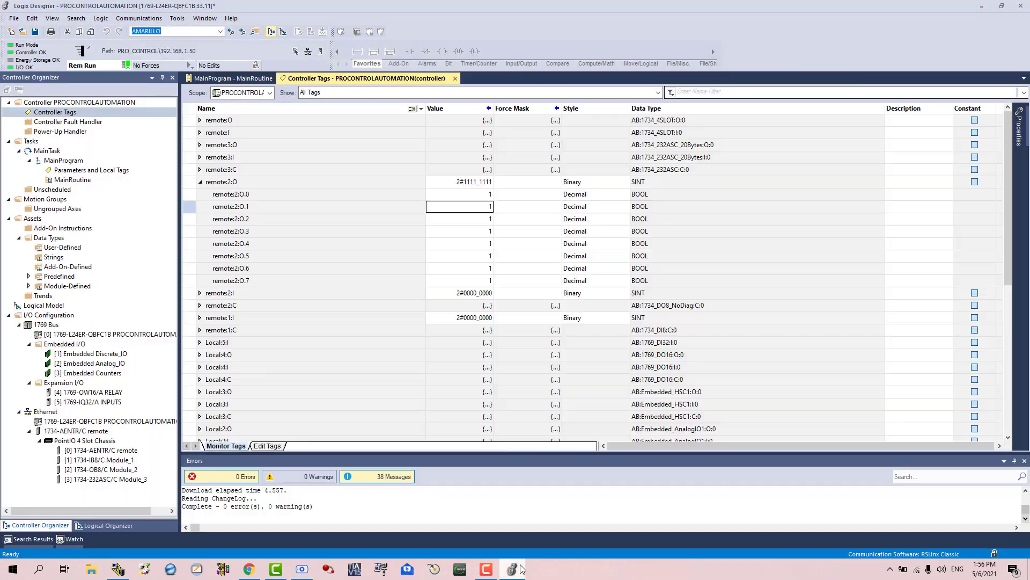
{"action": "left_click", "coordinate": [60, 114]}
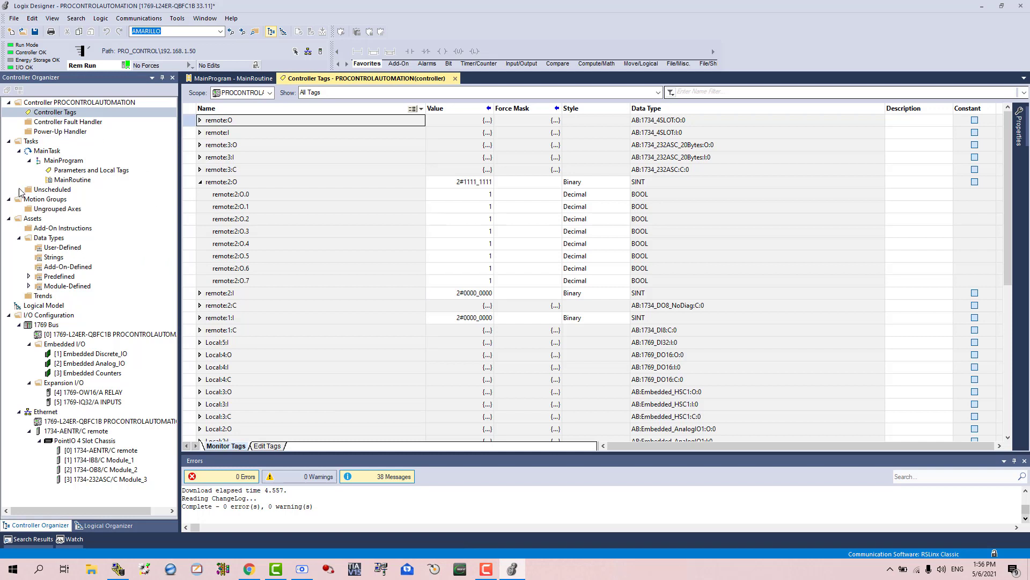
{"action": "double_click", "coordinate": [75, 179]}
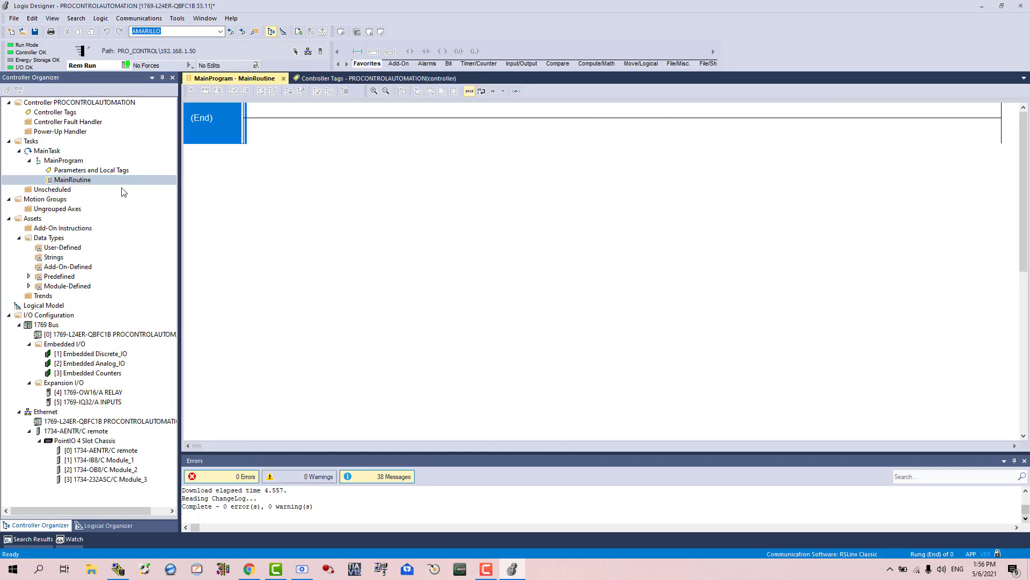